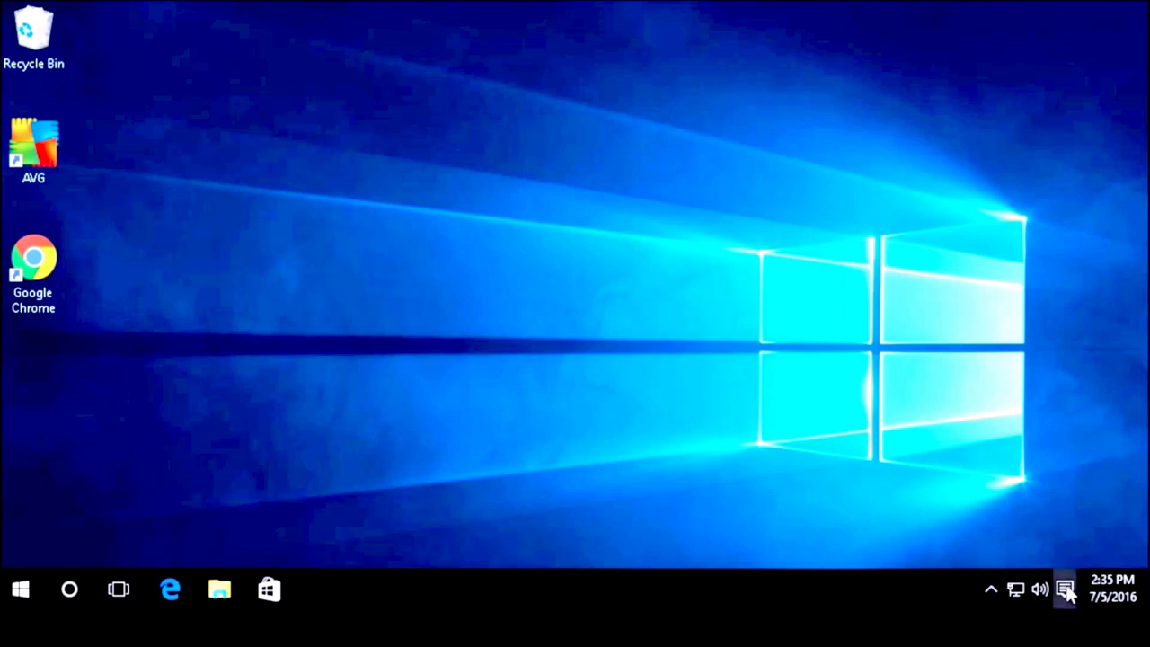
Step: Reach File History's advanced settings via Settings > Update & security > Backup > More options
{"action": "left_click", "coordinate": [1067, 591]}
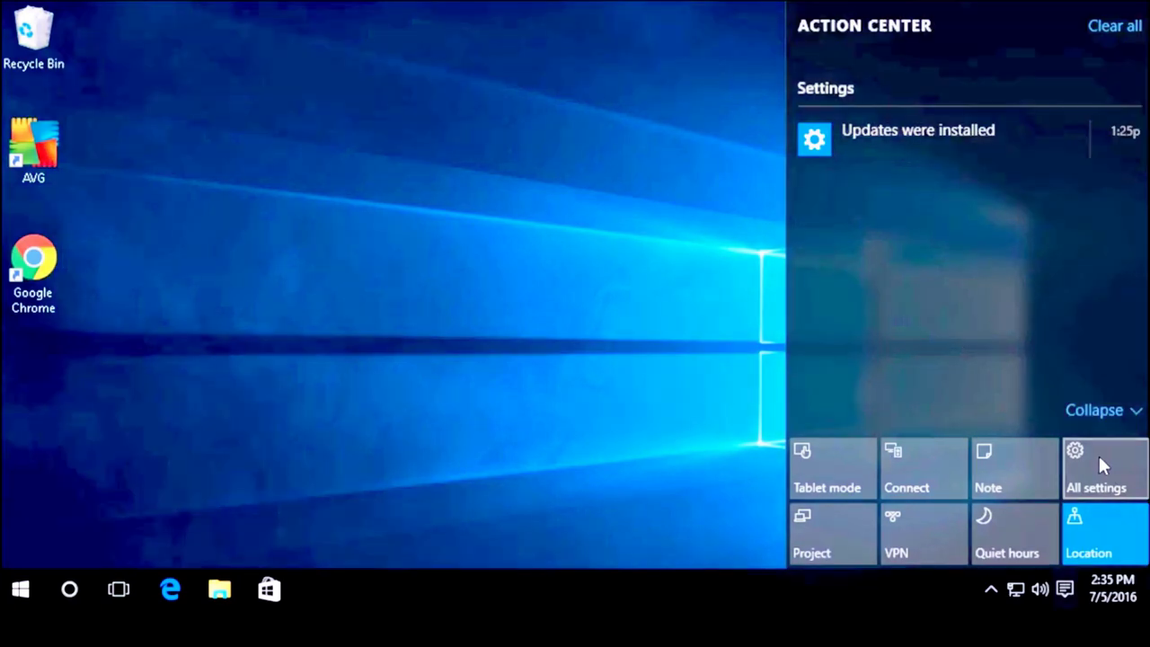
{"action": "left_click", "coordinate": [1099, 458]}
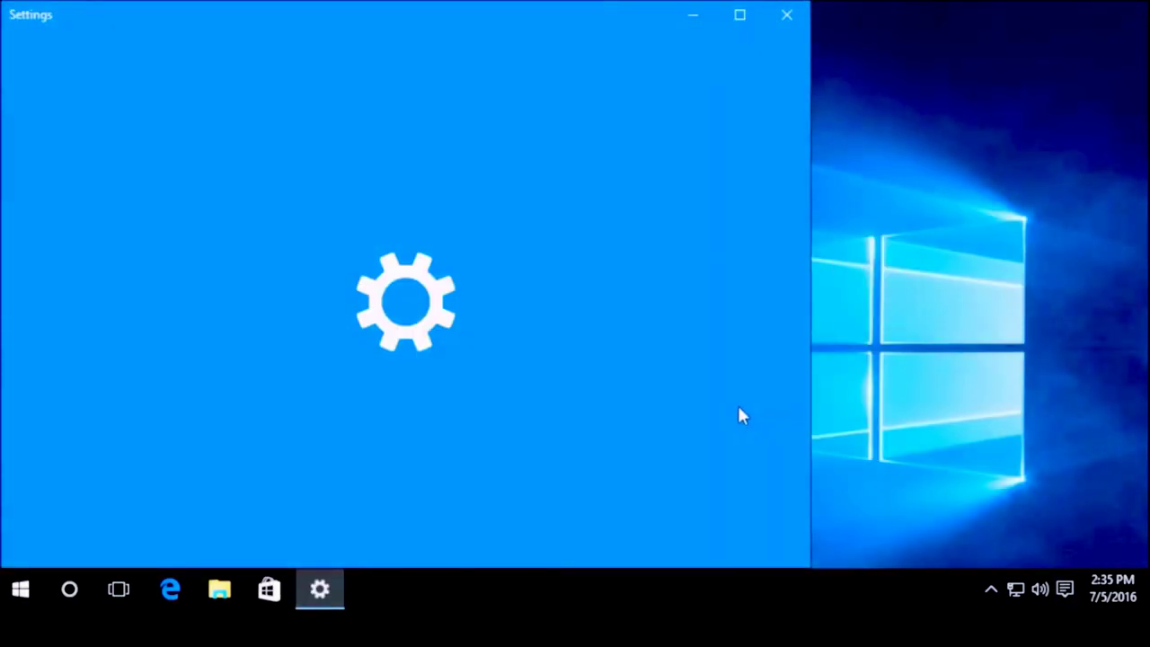
{"action": "scroll", "coordinate": [673, 390], "scroll_direction": "down", "scroll_amount": 3}
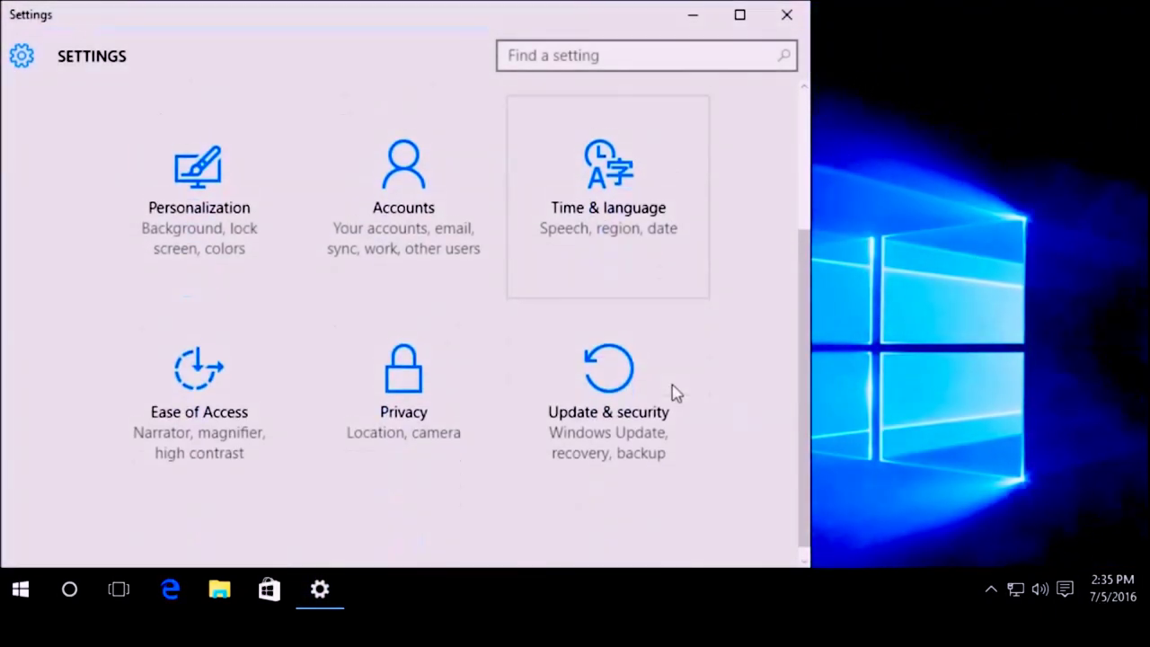
{"action": "left_click", "coordinate": [609, 417]}
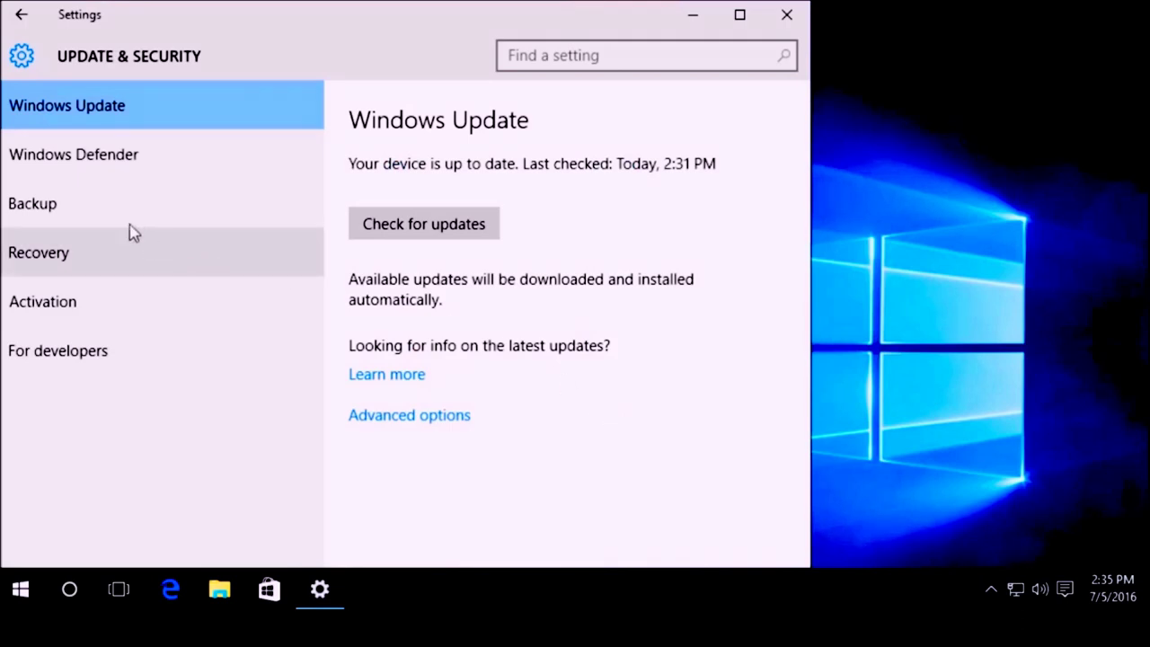
{"action": "left_click", "coordinate": [75, 208]}
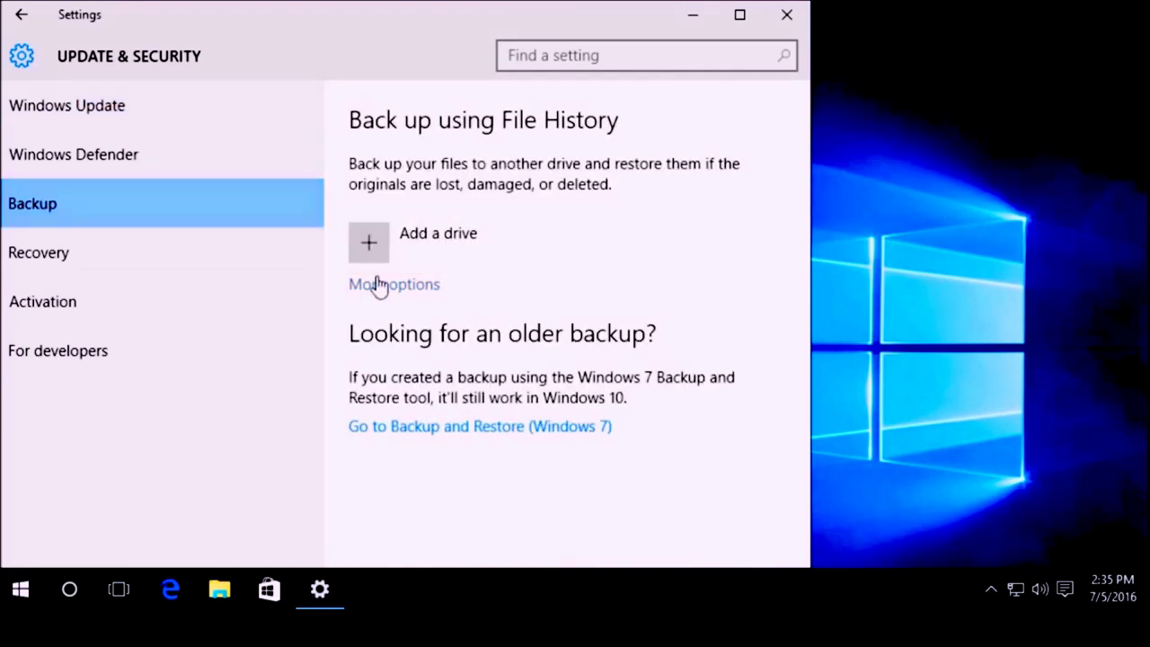
{"action": "left_click", "coordinate": [381, 285]}
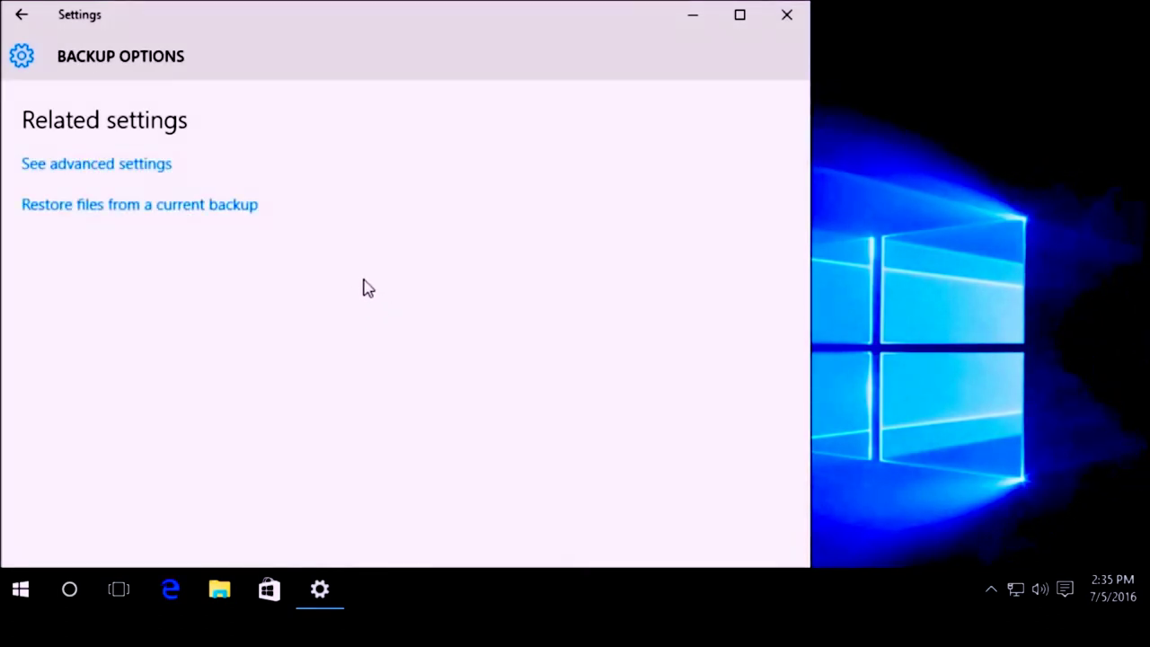
{"action": "left_click", "coordinate": [150, 167]}
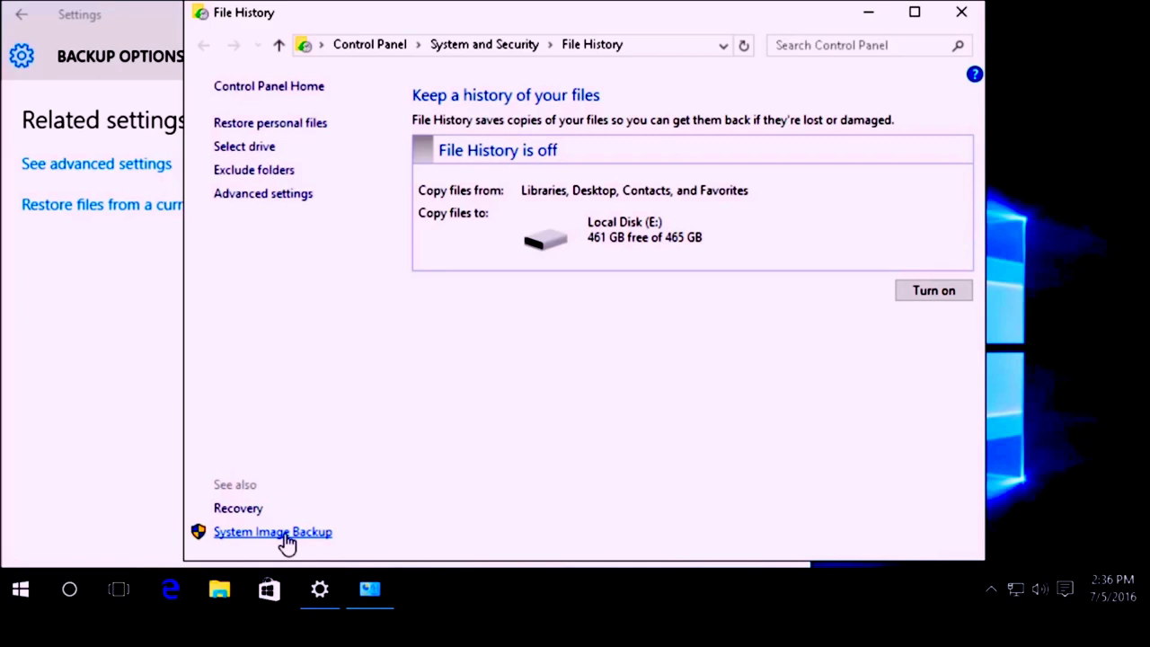
Step: Follow System Image Backup from File History to Backup and Restore (Windows 7)
{"action": "left_click", "coordinate": [288, 539]}
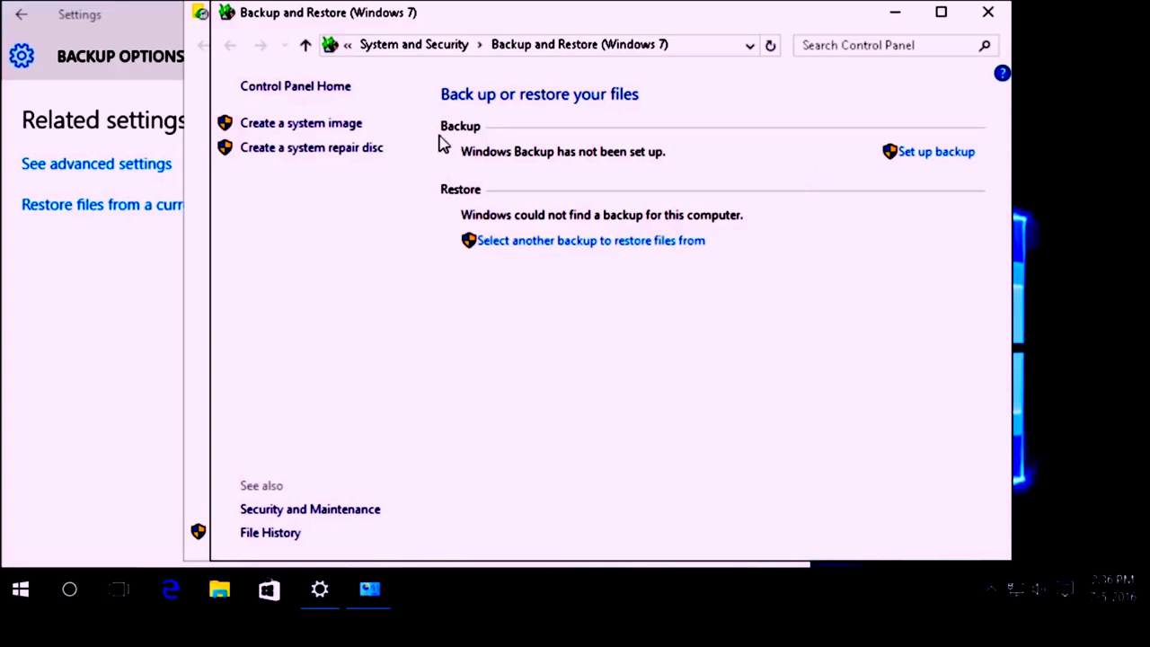
Step: Start Create a system image and choose the hard disk Local Disk (E:) as destination
{"action": "left_click", "coordinate": [305, 132]}
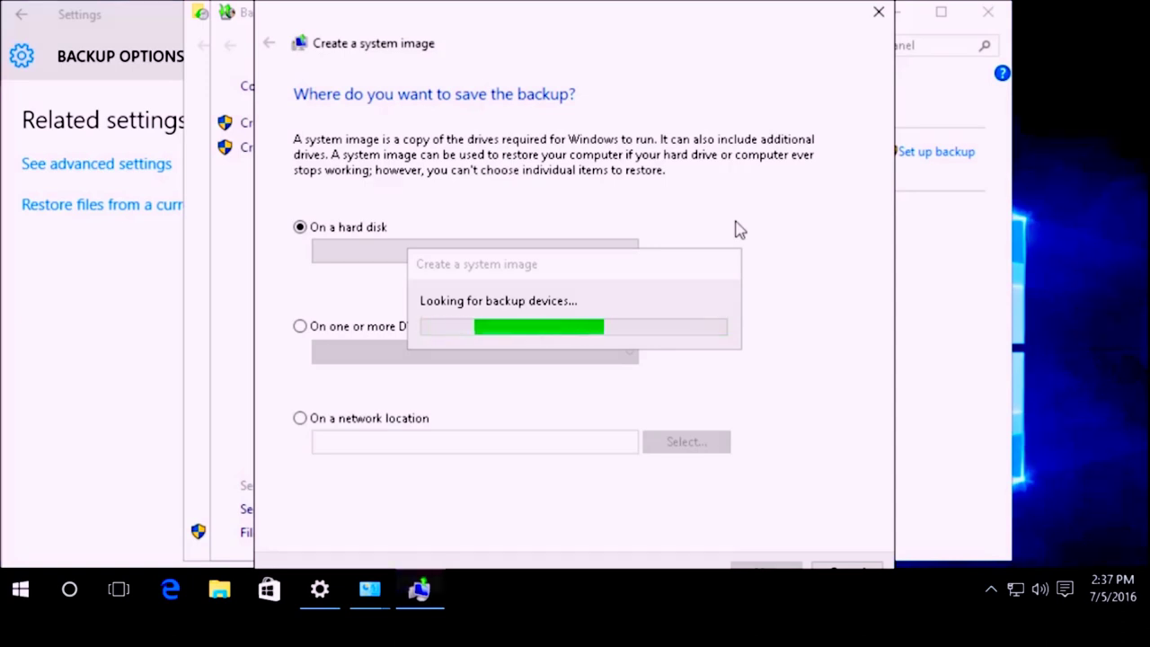
{"action": "left_click_drag", "start_coordinate": [618, 274], "coordinate": [652, 100]}
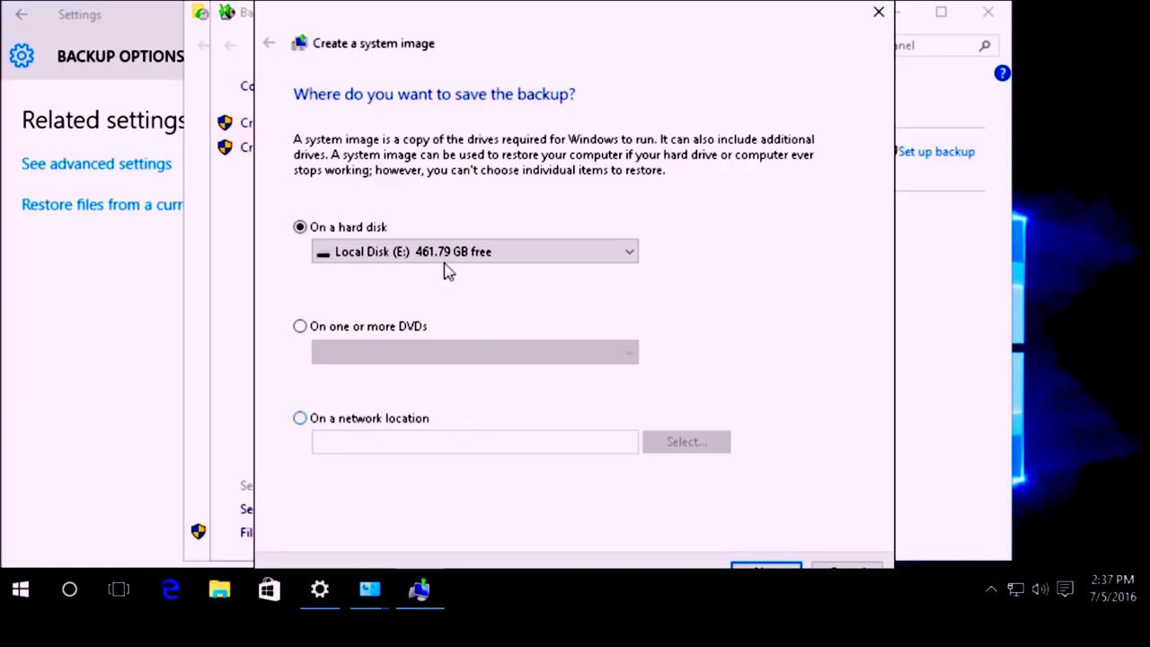
{"action": "left_click", "coordinate": [391, 260]}
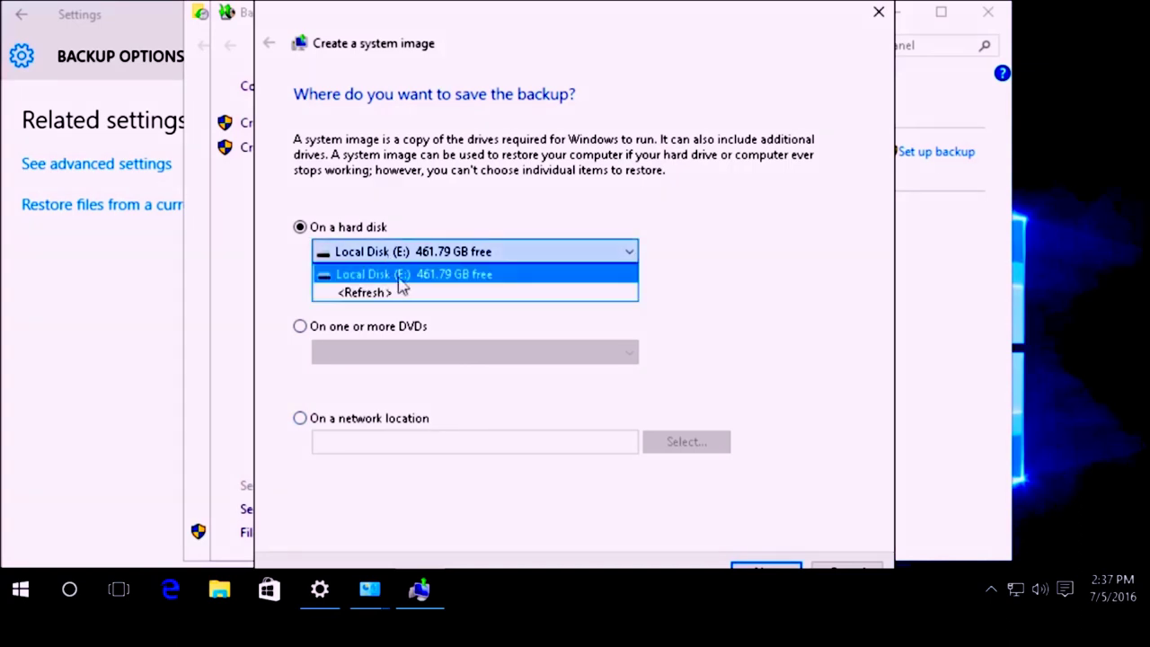
{"action": "left_click", "coordinate": [426, 280]}
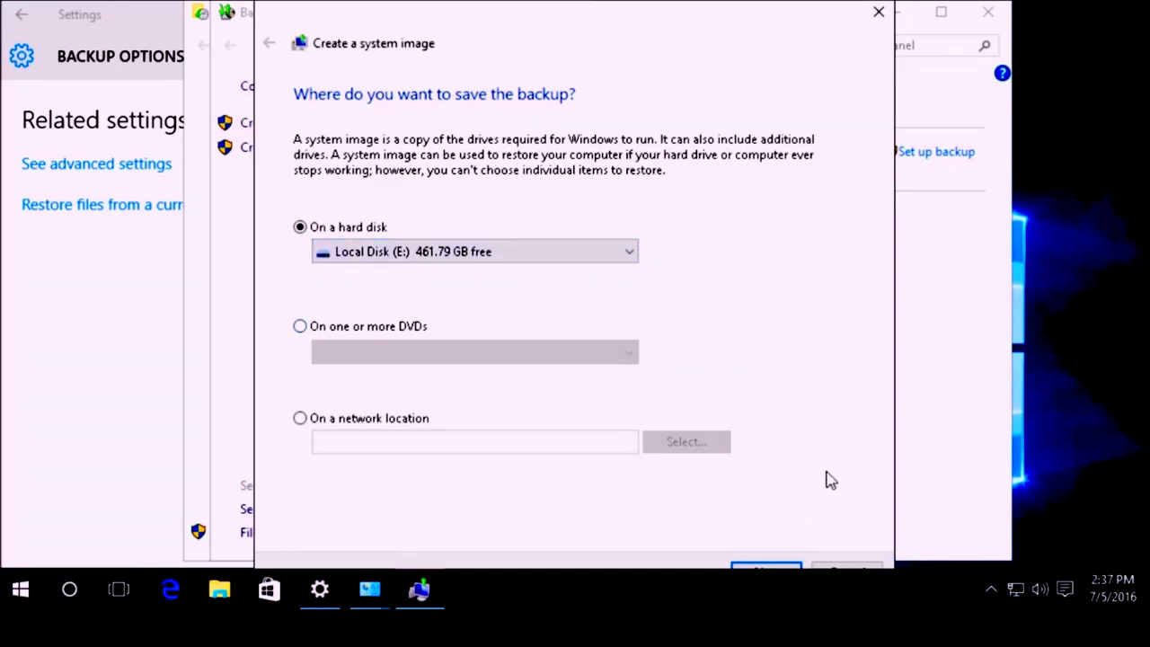
{"action": "left_click", "coordinate": [712, 575]}
Step: Confirm backing up System Reserved and C: to Local Disk (E:) and start the backup
{"action": "left_click", "coordinate": [737, 572]}
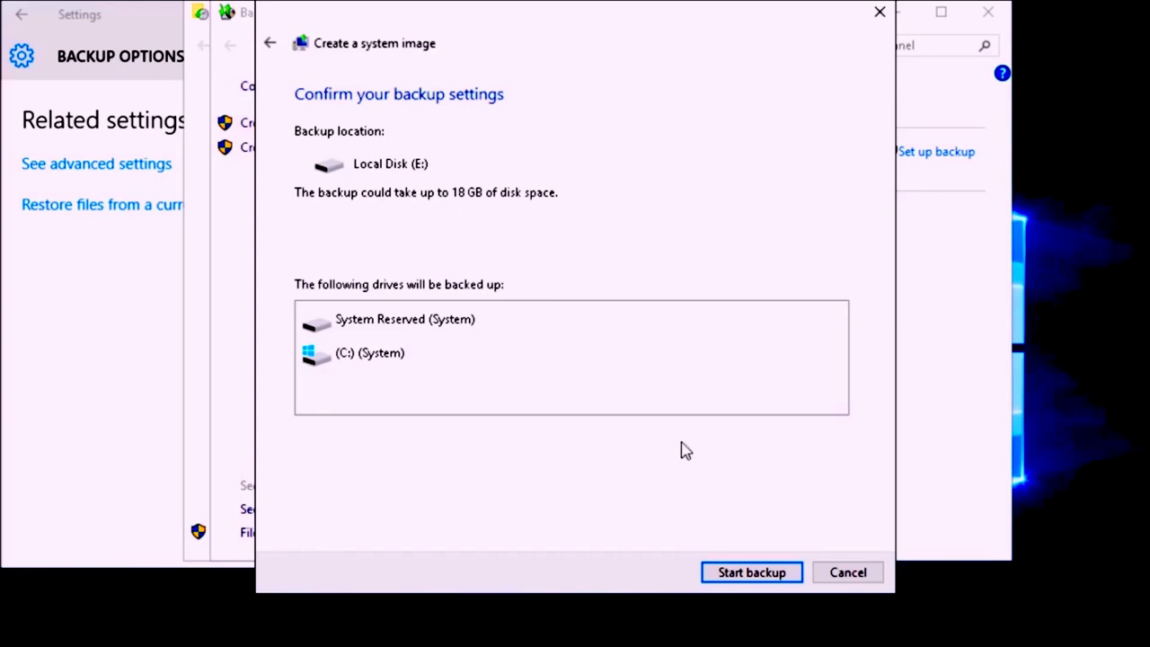
{"action": "left_click", "coordinate": [751, 572]}
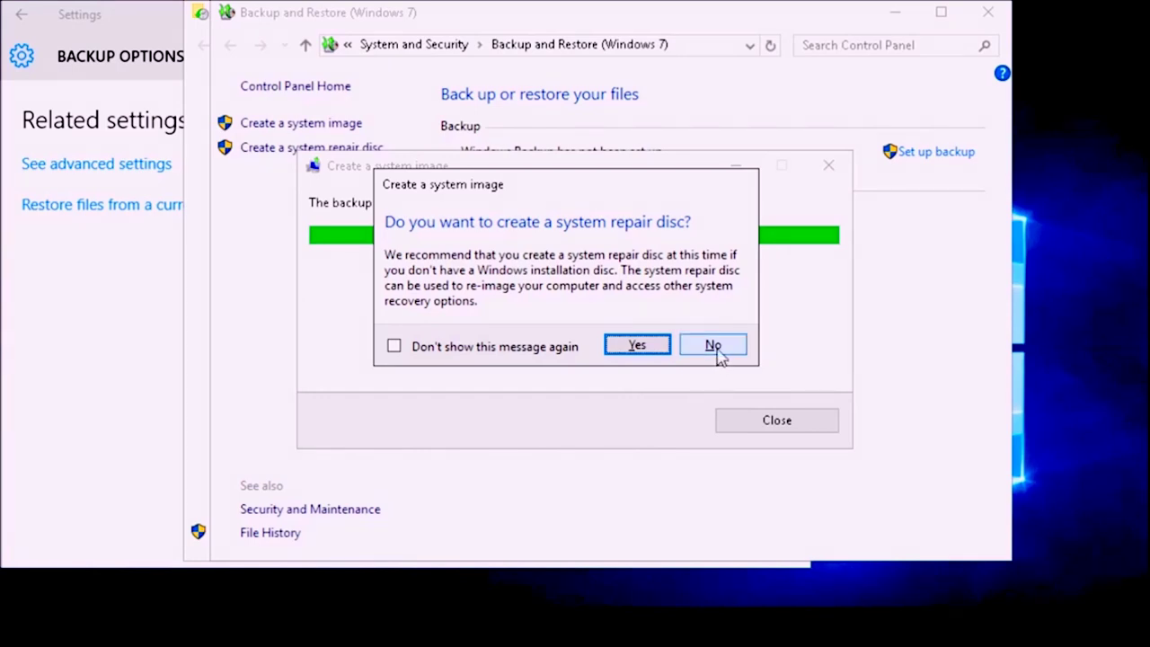
{"action": "left_click", "coordinate": [714, 348]}
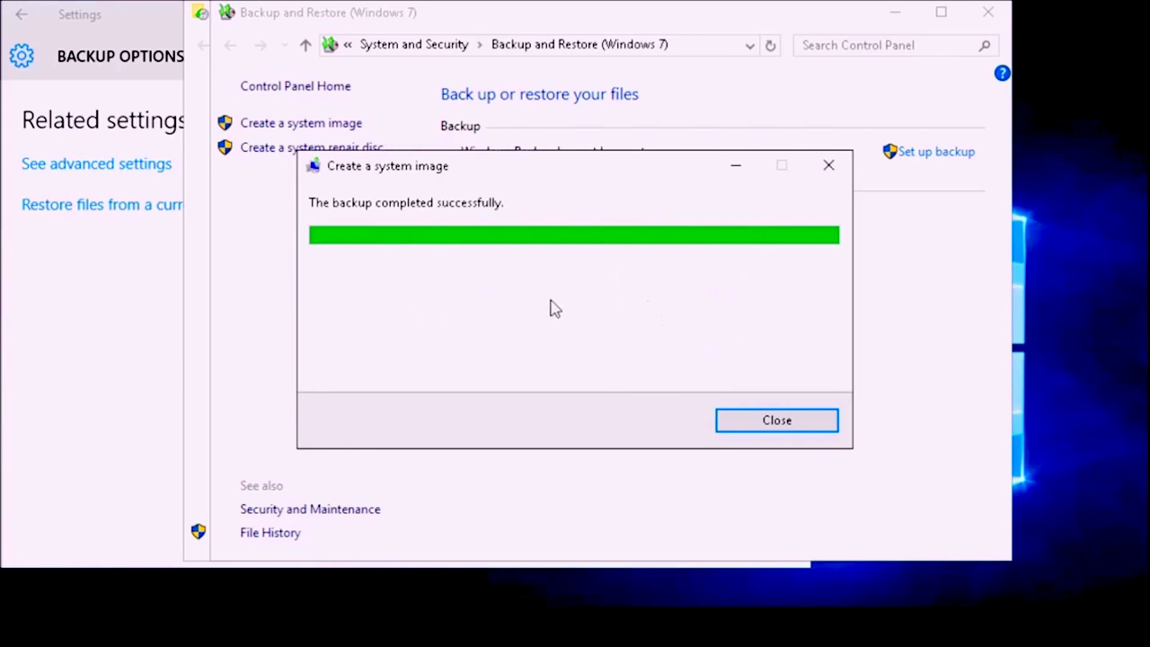
{"action": "left_click", "coordinate": [776, 420]}
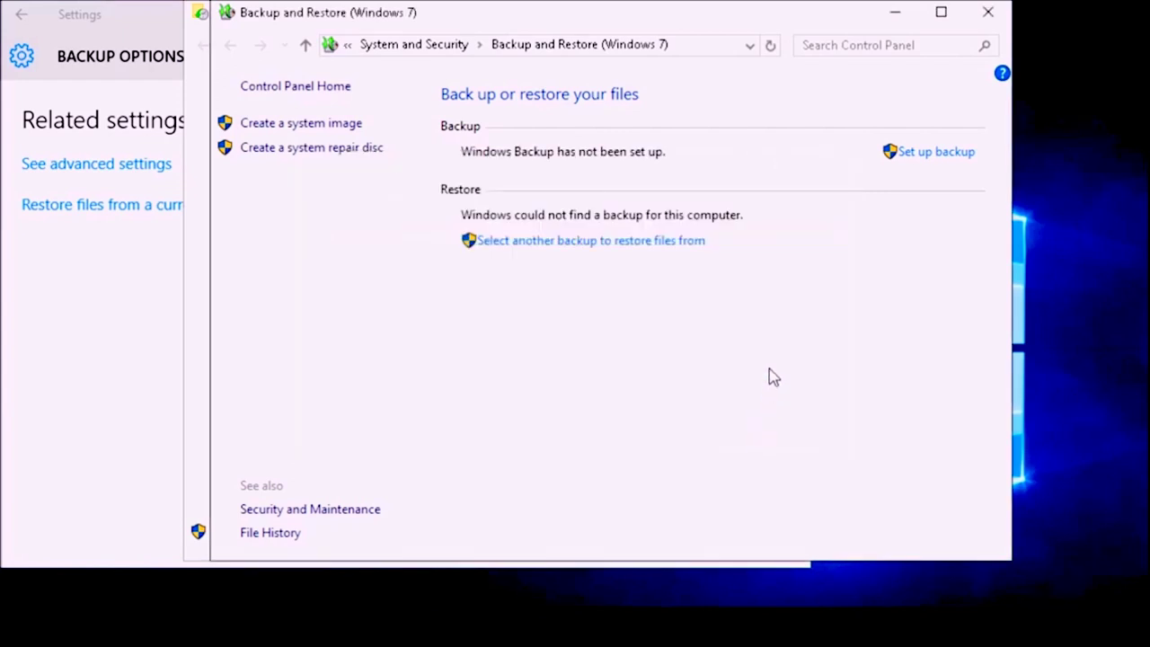
{"action": "mouse_move", "coordinate": [355, 601]}
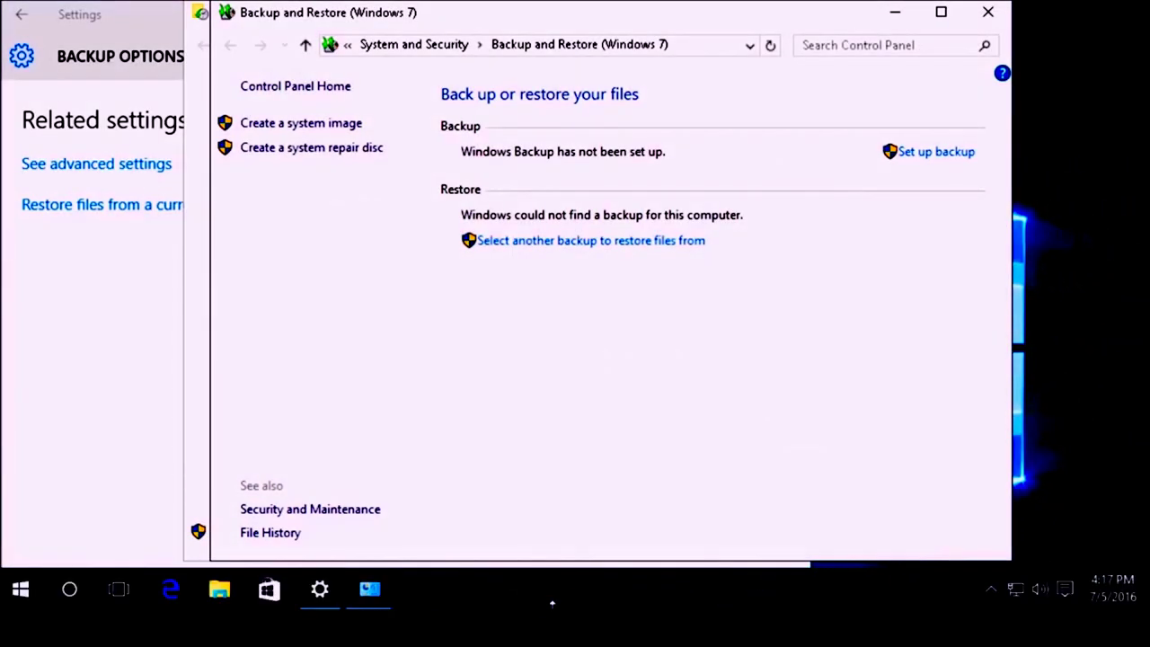
{"action": "left_click", "coordinate": [222, 590]}
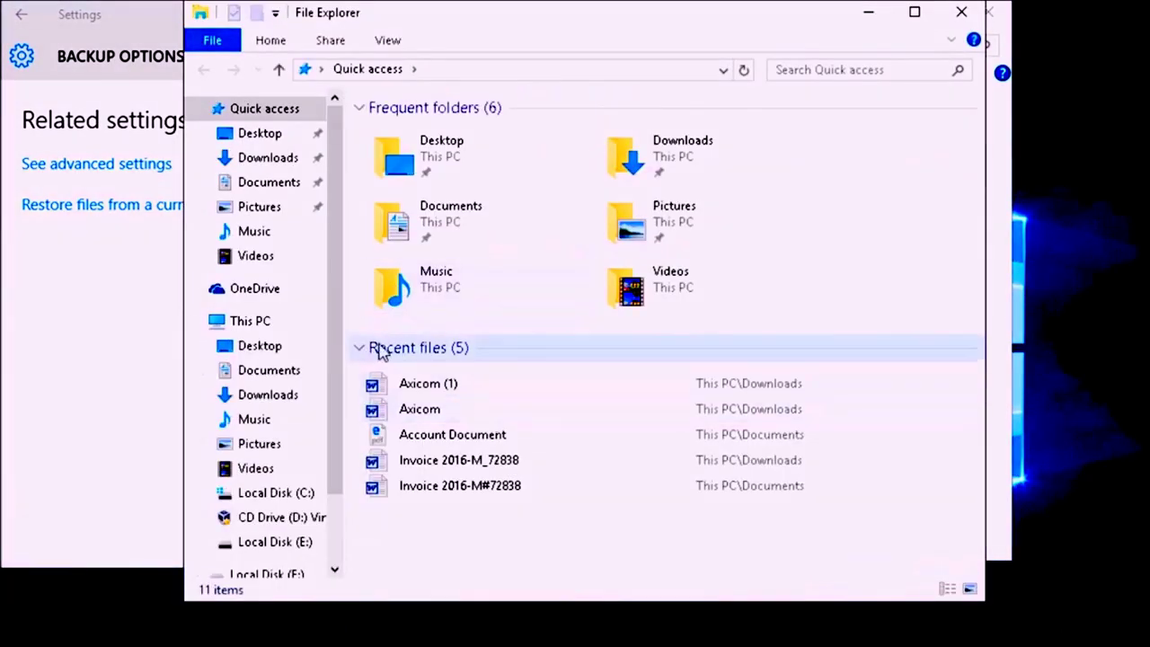
{"action": "scroll", "coordinate": [338, 530], "scroll_direction": "down", "scroll_amount": 2}
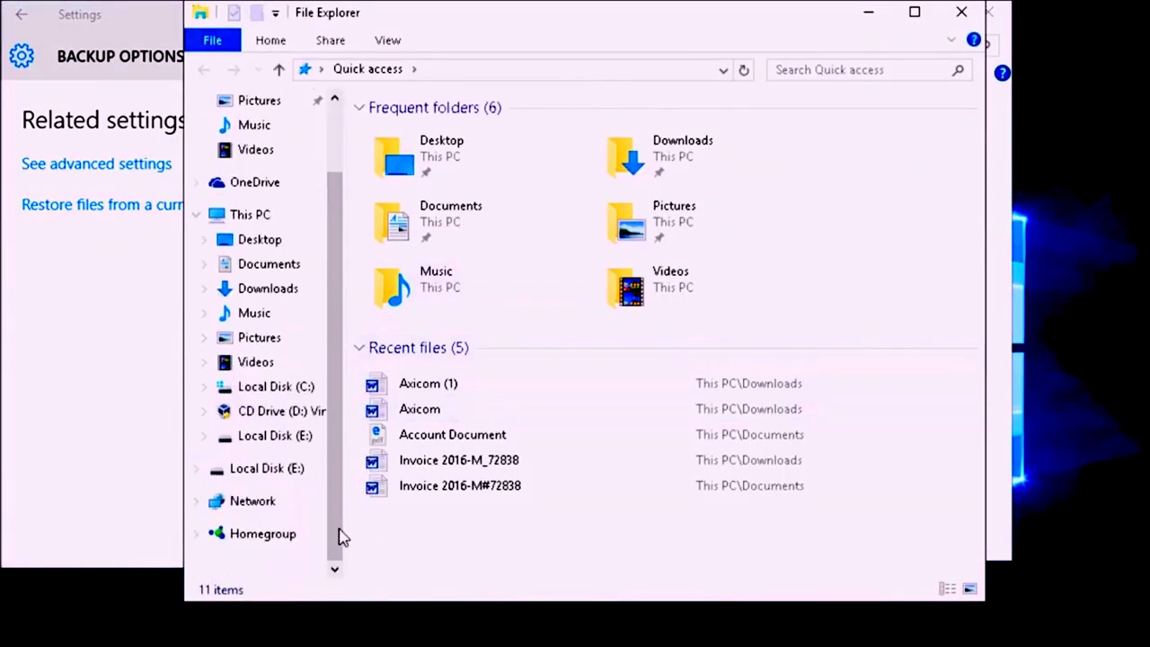
{"action": "left_click", "coordinate": [271, 471]}
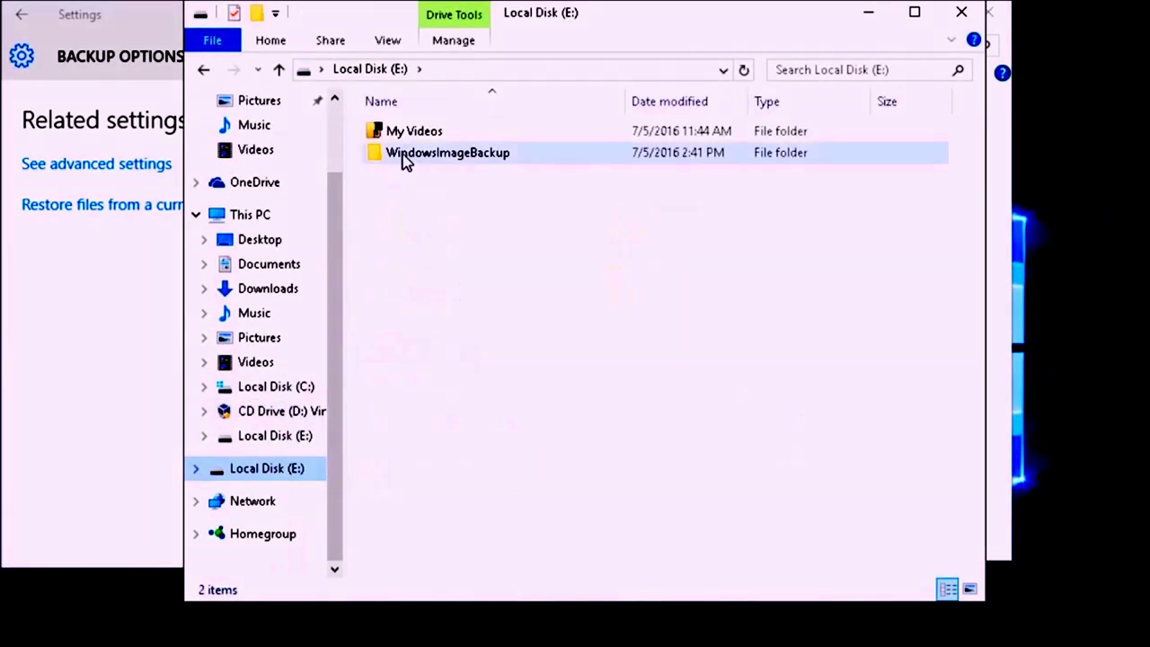
{"action": "mouse_move", "coordinate": [403, 162]}
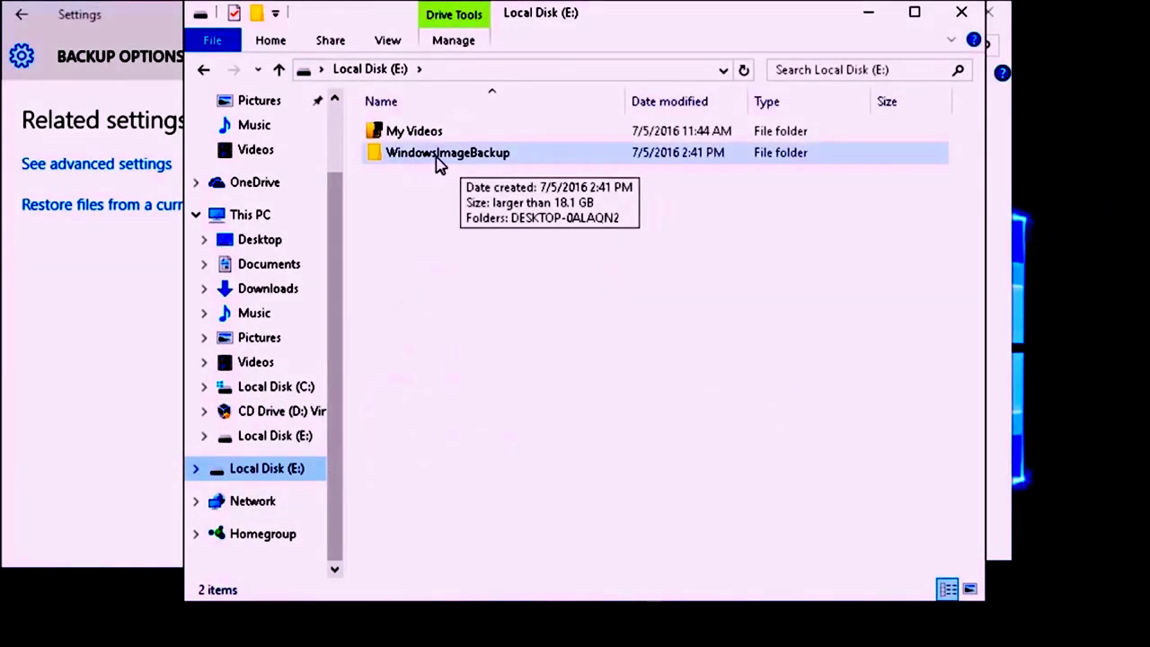
{"action": "double_click", "coordinate": [439, 155]}
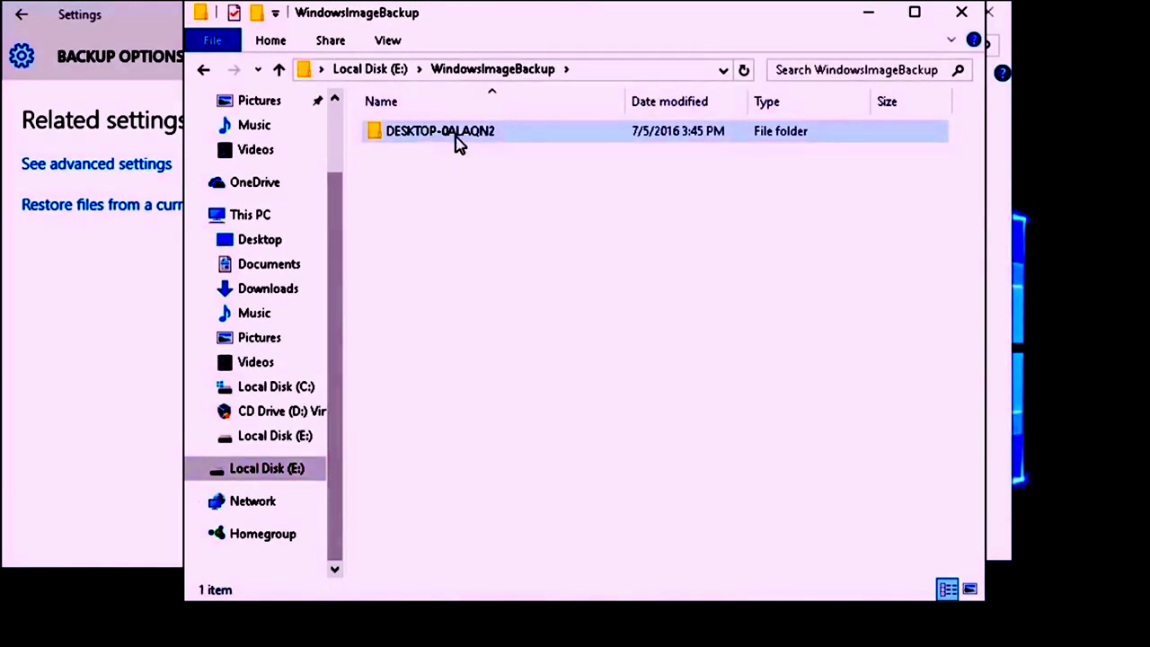
{"action": "double_click", "coordinate": [456, 137]}
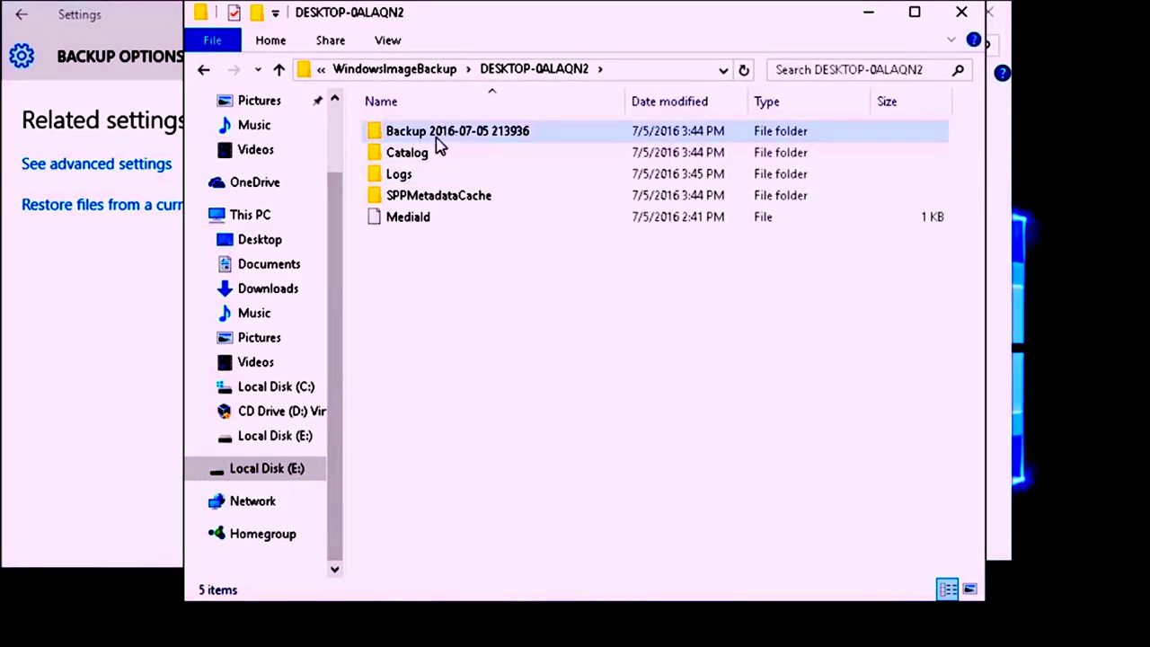
{"action": "left_click", "coordinate": [460, 142]}
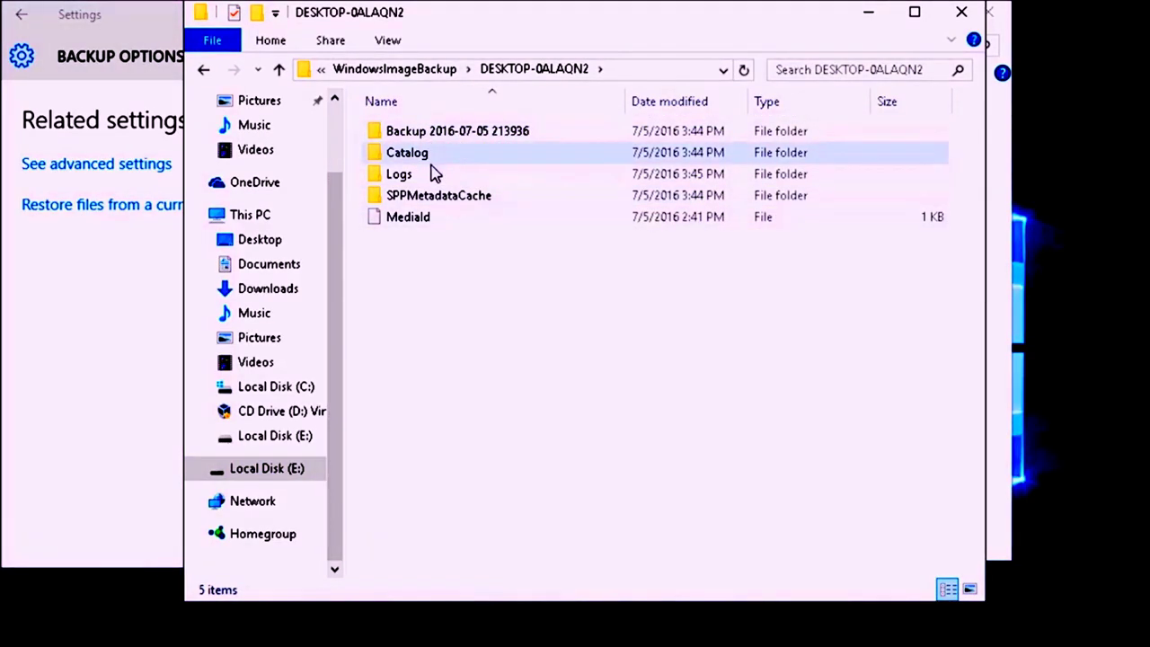
{"action": "double_click", "coordinate": [440, 135]}
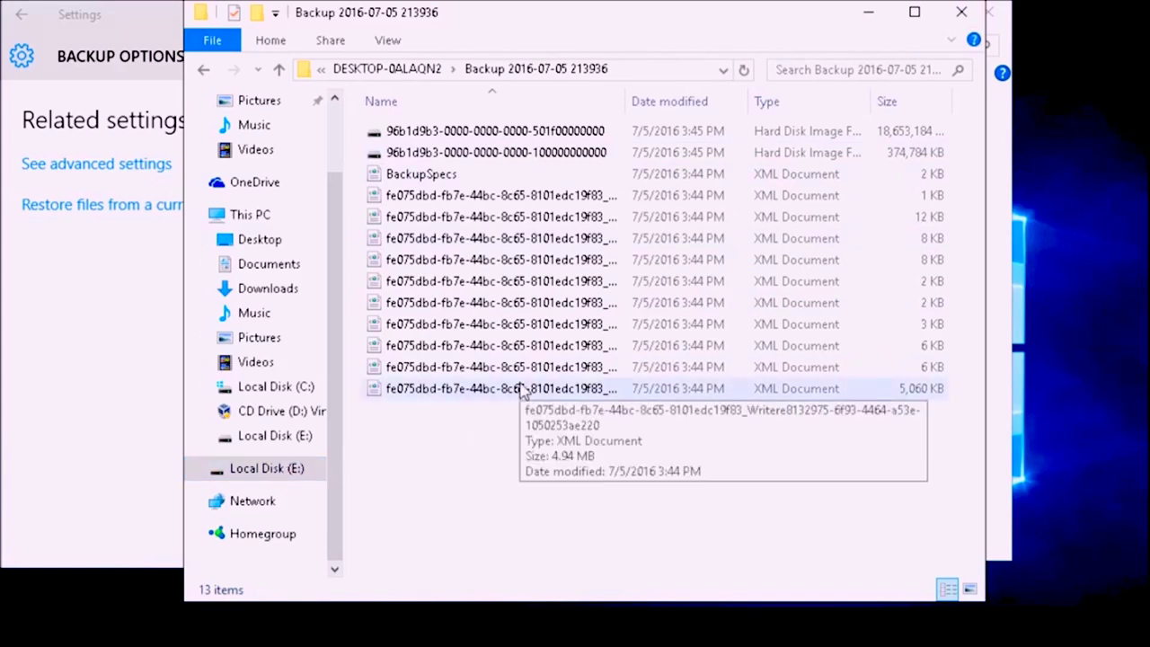
Step: Close the backup folder, Backup and Restore, File History and Backup Options windows
{"action": "left_click", "coordinate": [960, 13]}
{"action": "left_click", "coordinate": [987, 16]}
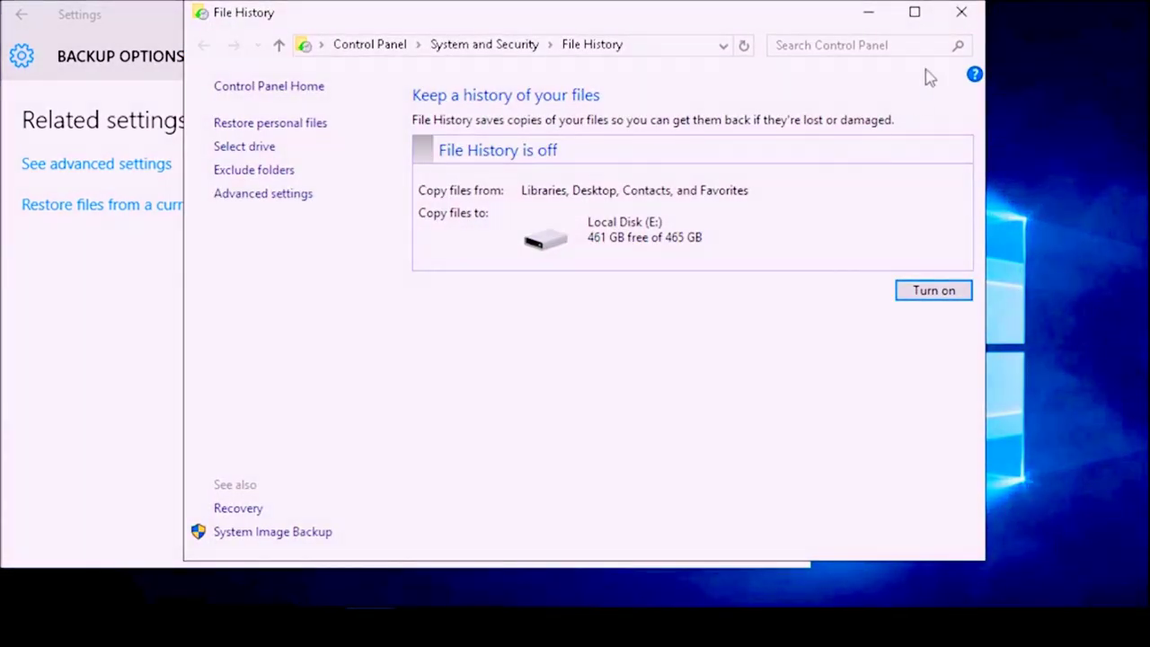
{"action": "left_click", "coordinate": [959, 13]}
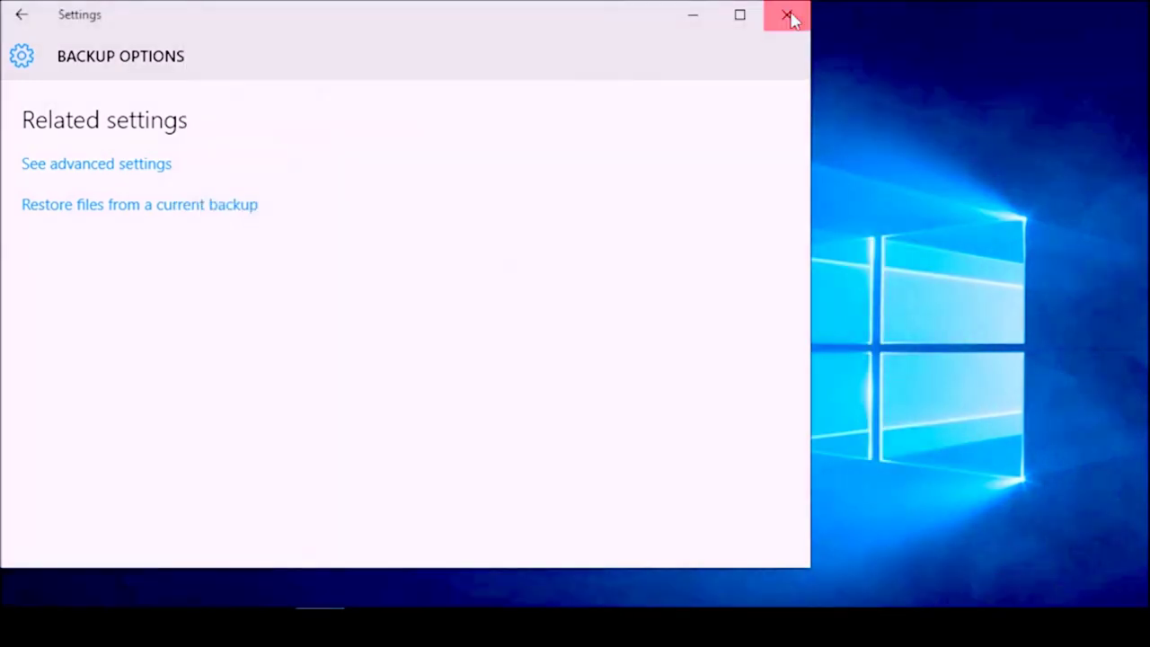
{"action": "left_click", "coordinate": [789, 16]}
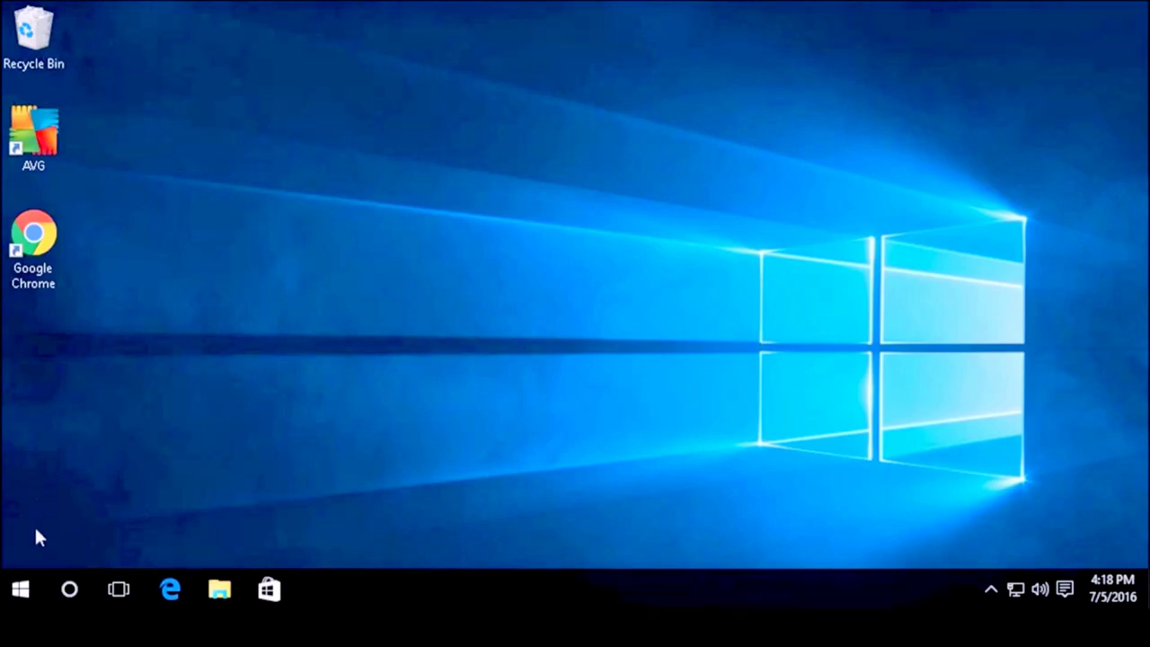
Step: Restart the computer from the Start menu's Power choices
{"action": "left_click", "coordinate": [21, 593]}
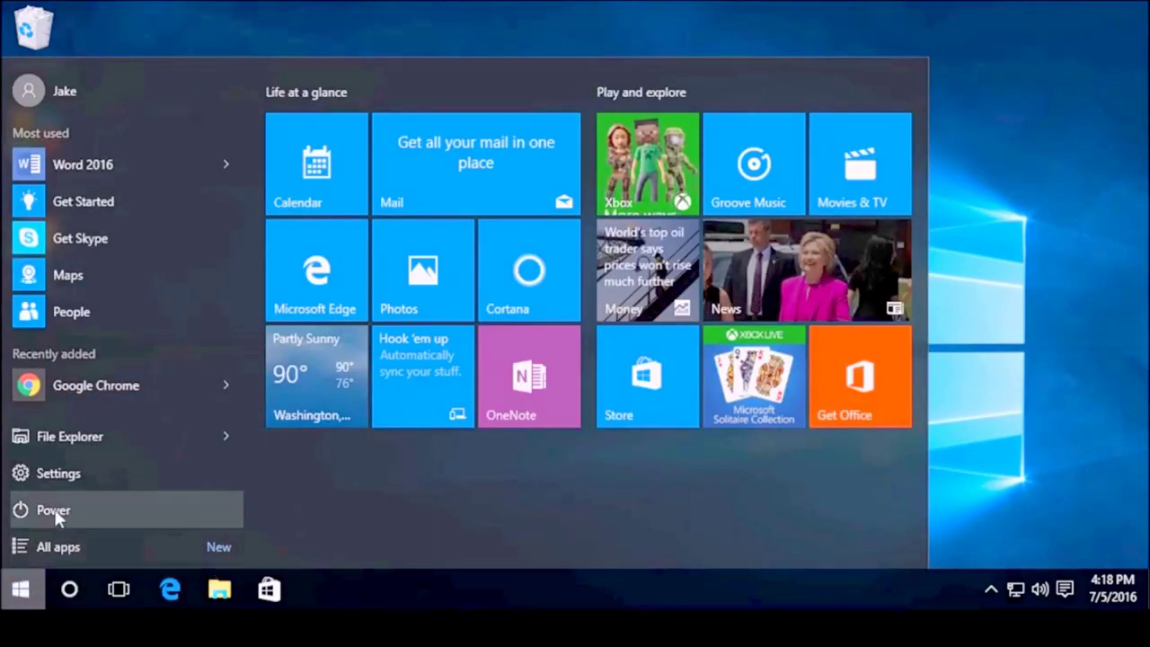
{"action": "left_click", "coordinate": [111, 515]}
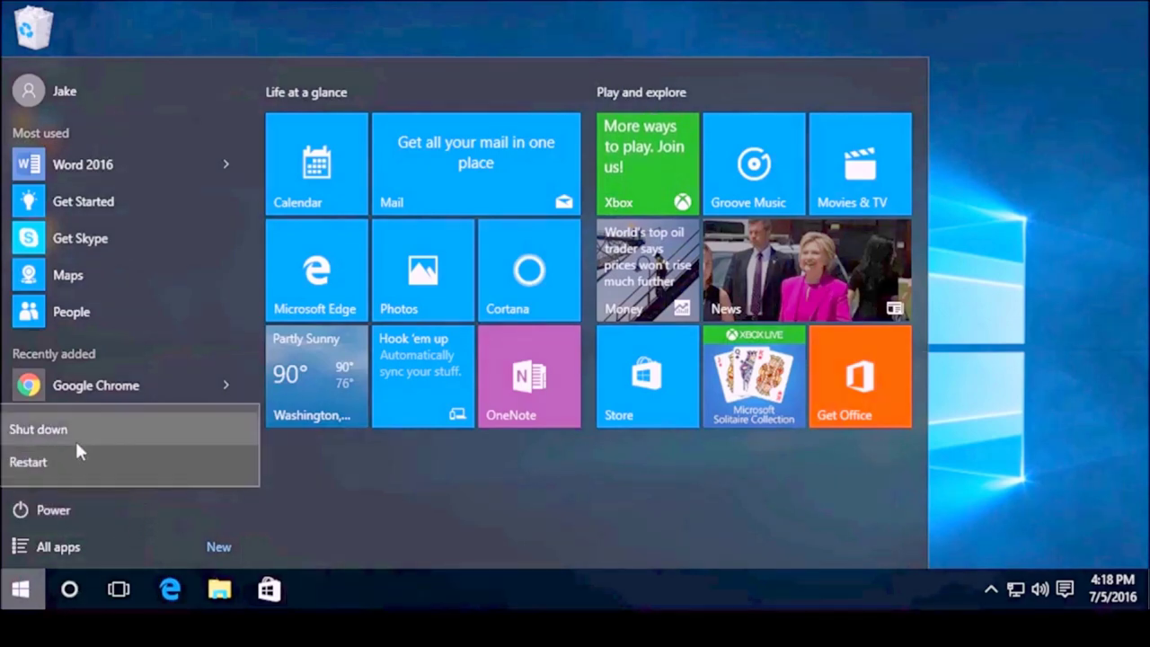
{"action": "left_click", "coordinate": [176, 473]}
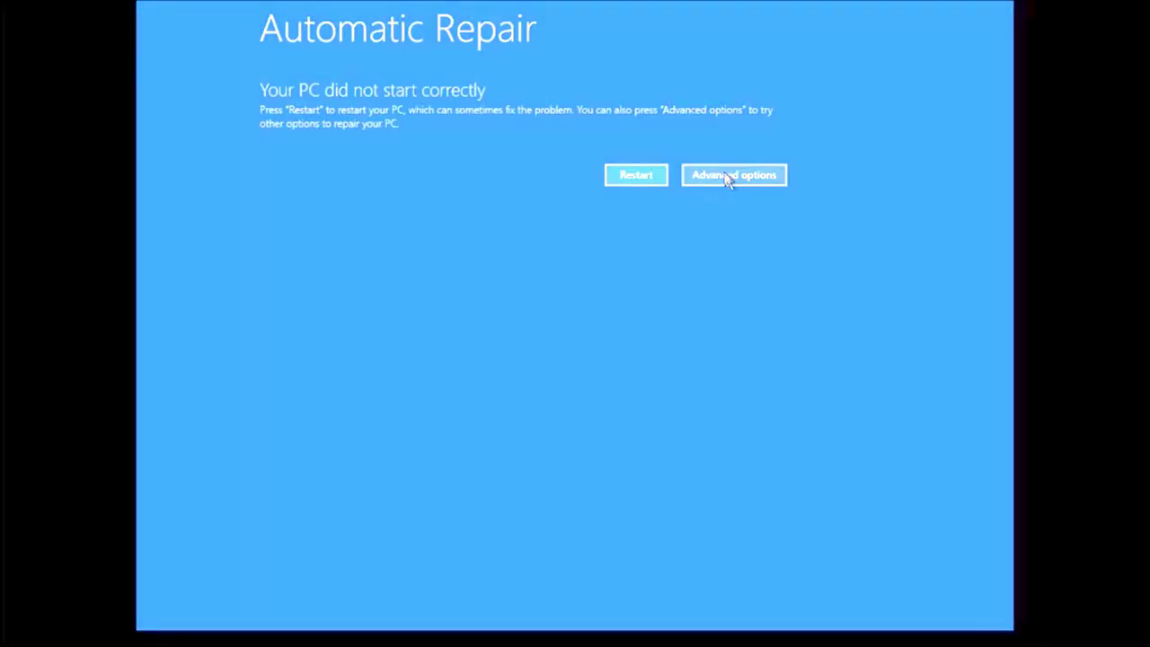
Step: Choose Advanced options on the Automatic Repair screen
{"action": "left_click", "coordinate": [727, 176]}
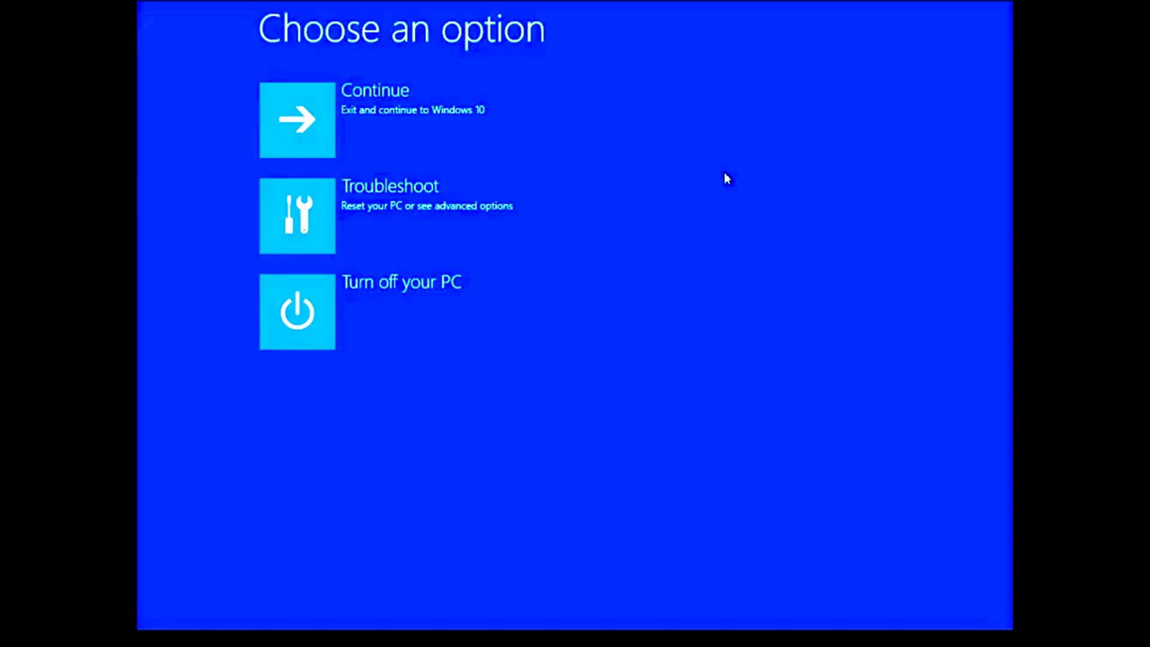
Step: Go to Troubleshoot > Advanced options in the recovery menu
{"action": "left_click", "coordinate": [444, 216]}
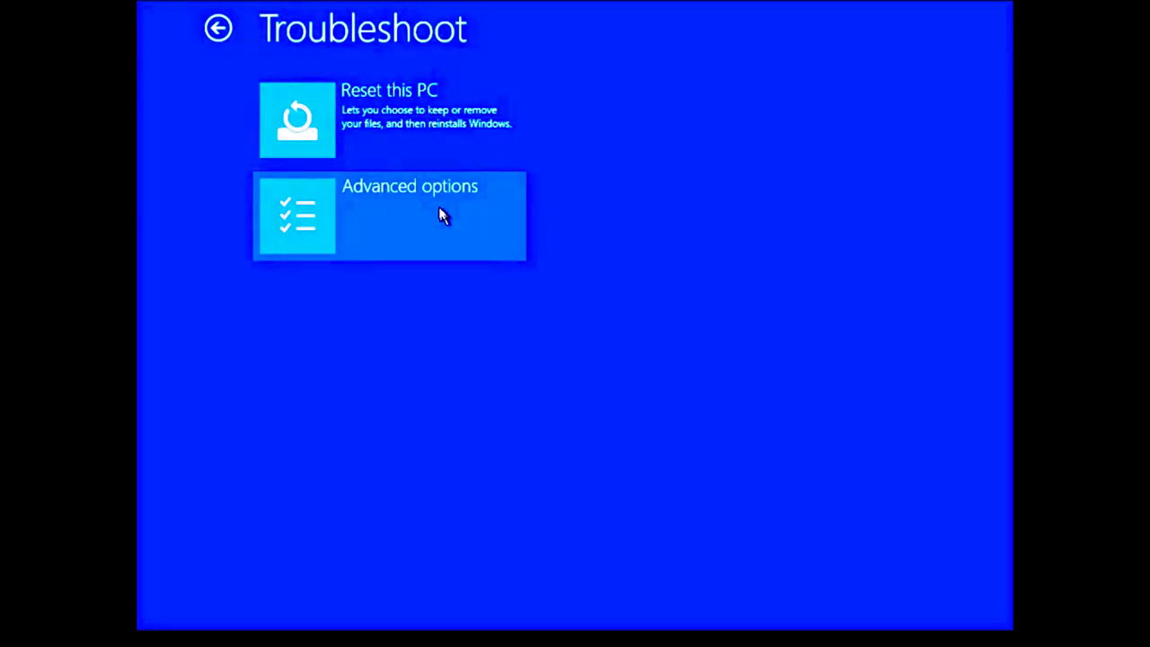
{"action": "left_click", "coordinate": [418, 221]}
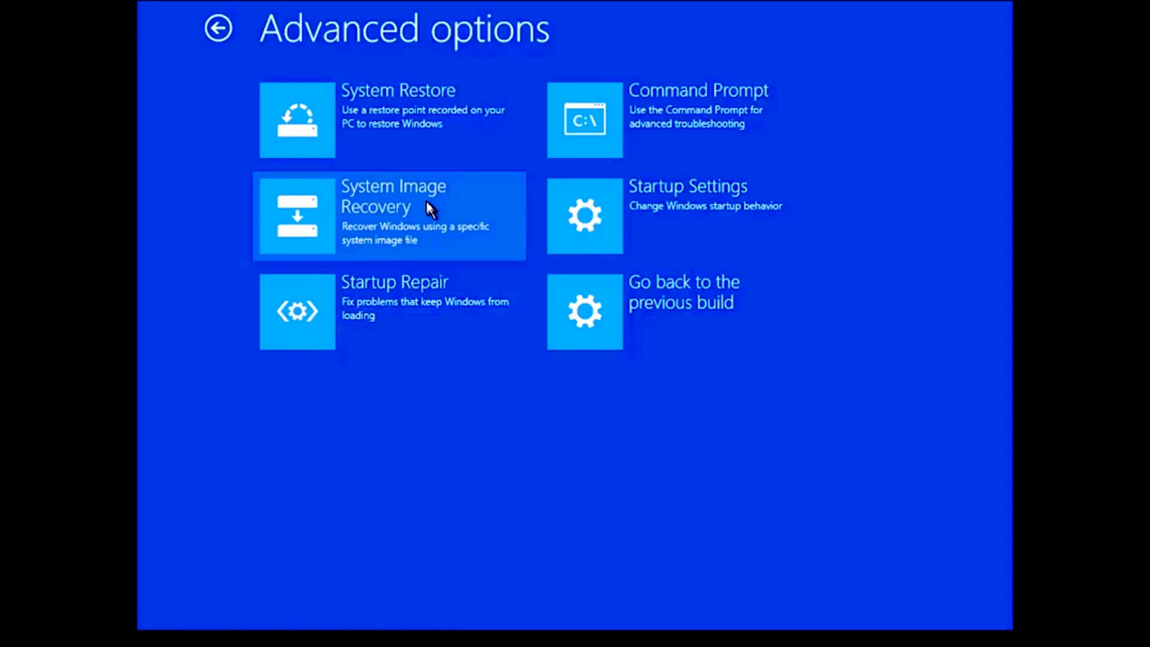
Step: Launch System Image Recovery from the Advanced options page
{"action": "left_click", "coordinate": [425, 210]}
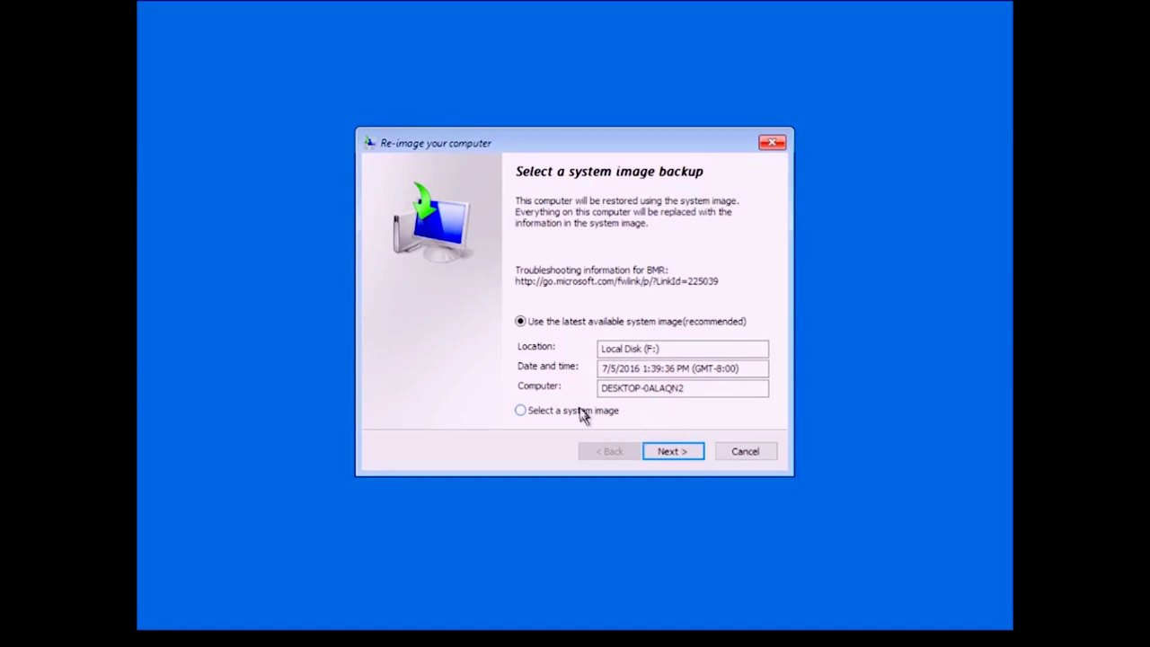
Step: Manually select the 7/5/2016 1:39:36 PM system image on Local Disk (F:)
{"action": "left_click", "coordinate": [581, 412]}
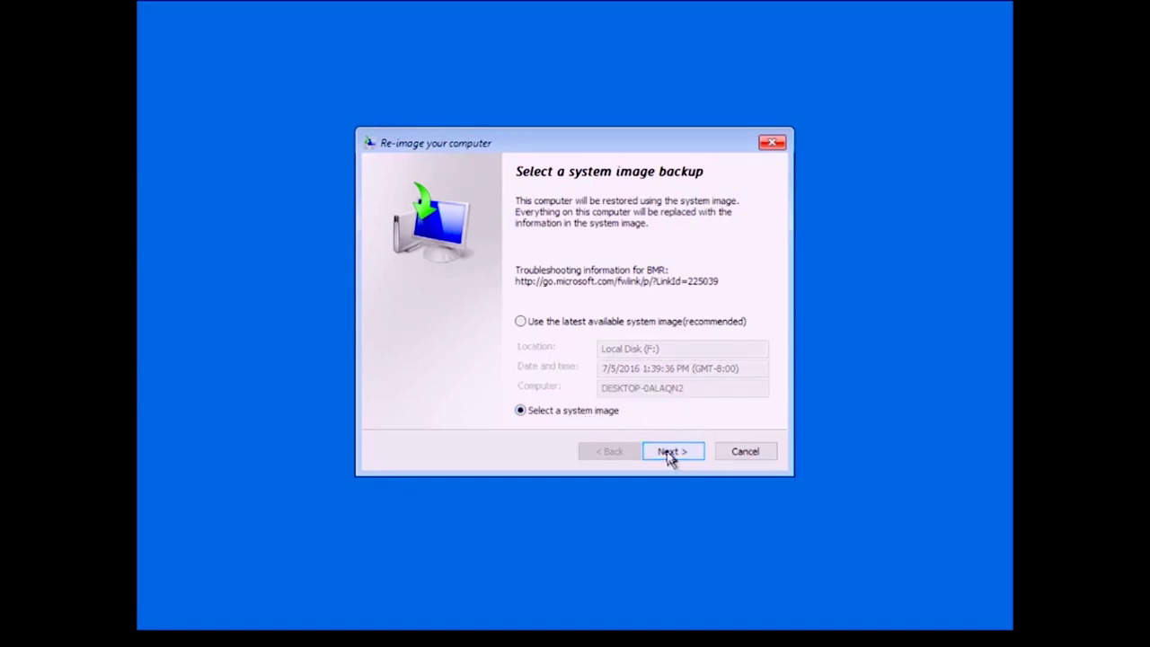
{"action": "left_click", "coordinate": [670, 455]}
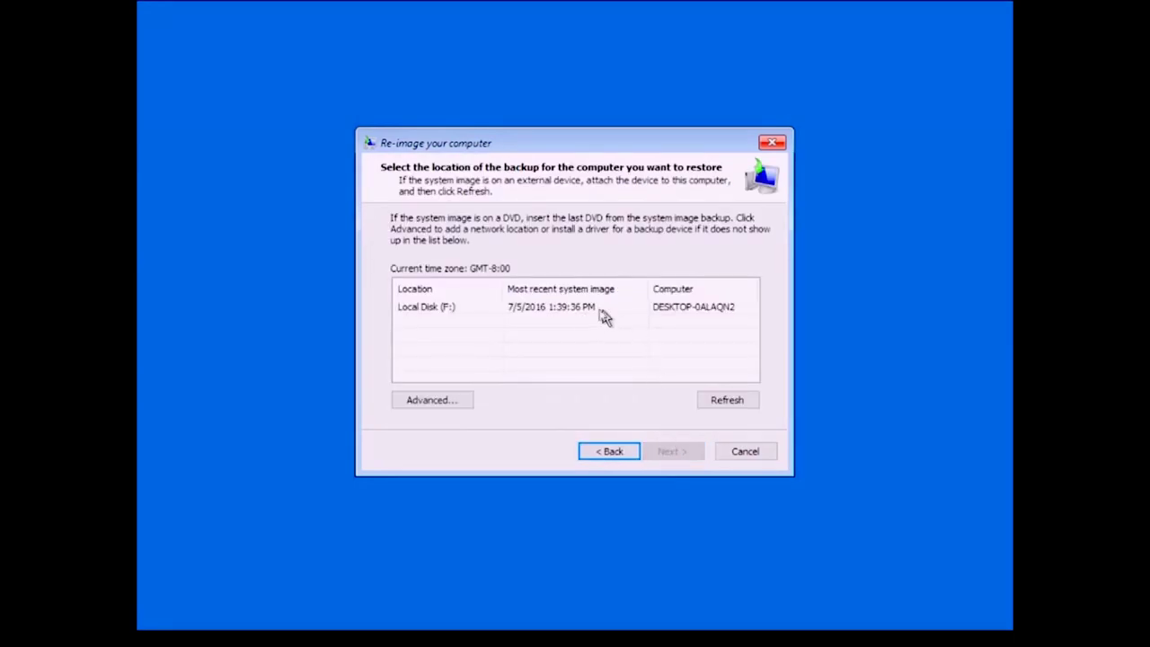
{"action": "left_click", "coordinate": [449, 308]}
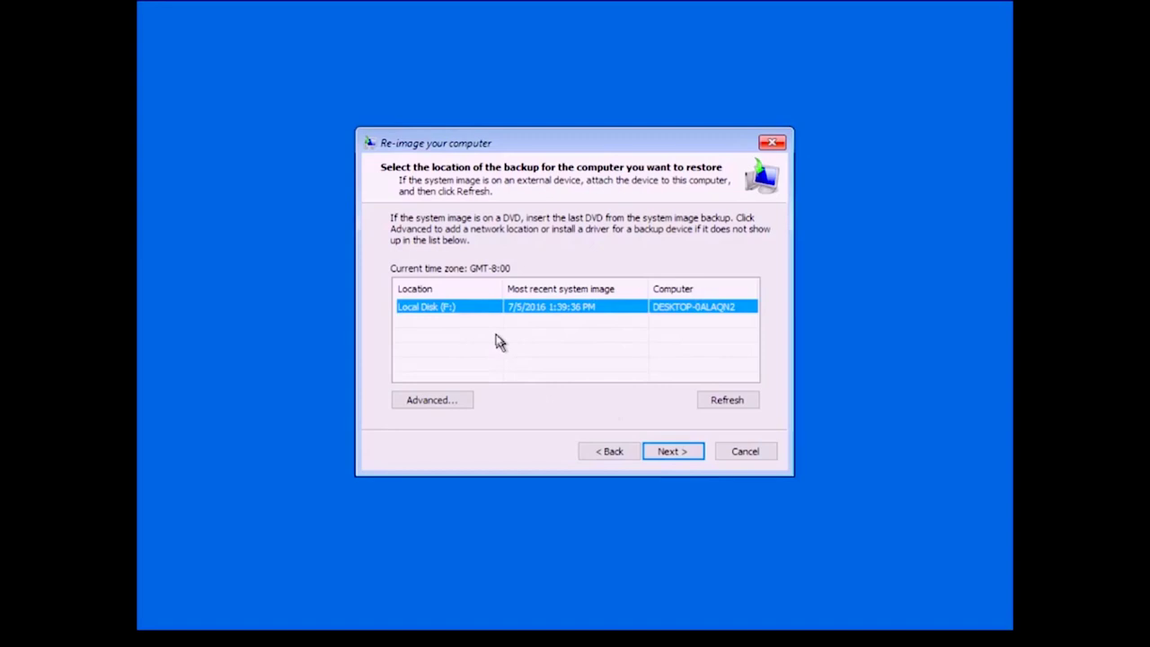
{"action": "left_click", "coordinate": [679, 456]}
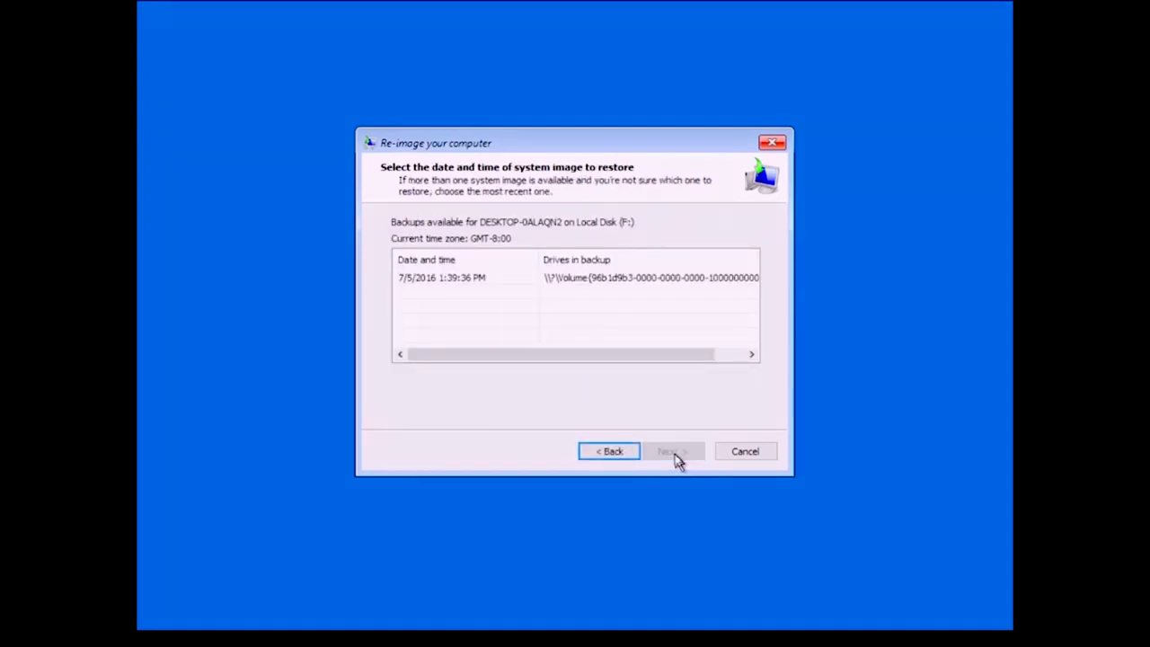
{"action": "left_click", "coordinate": [569, 280]}
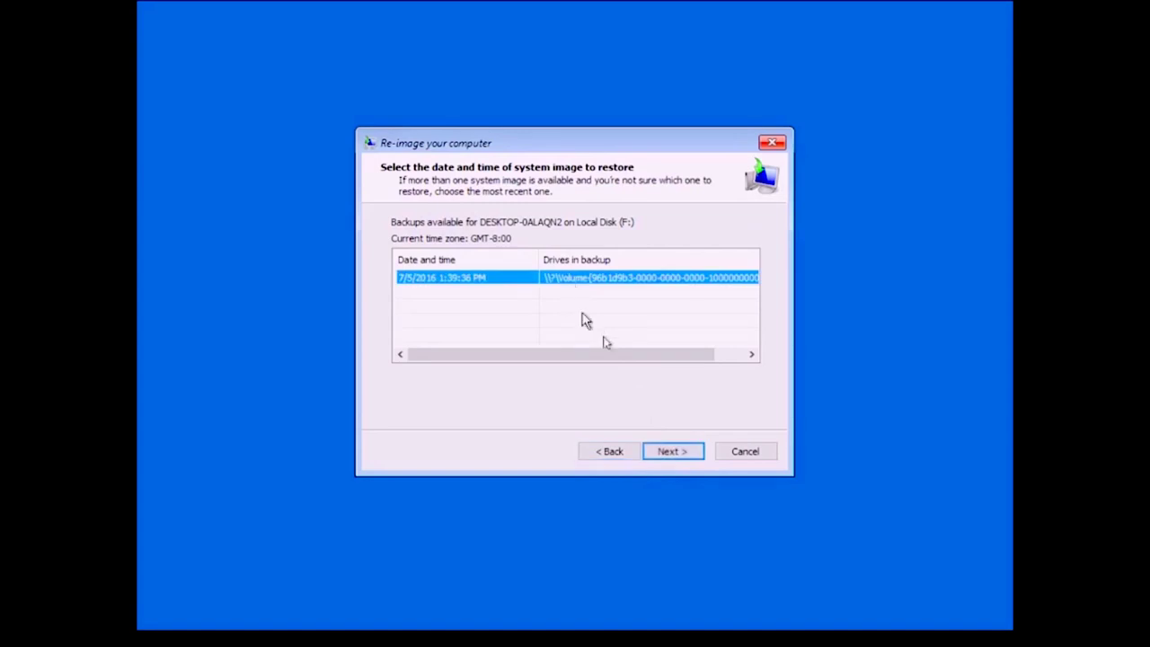
{"action": "left_click", "coordinate": [681, 458]}
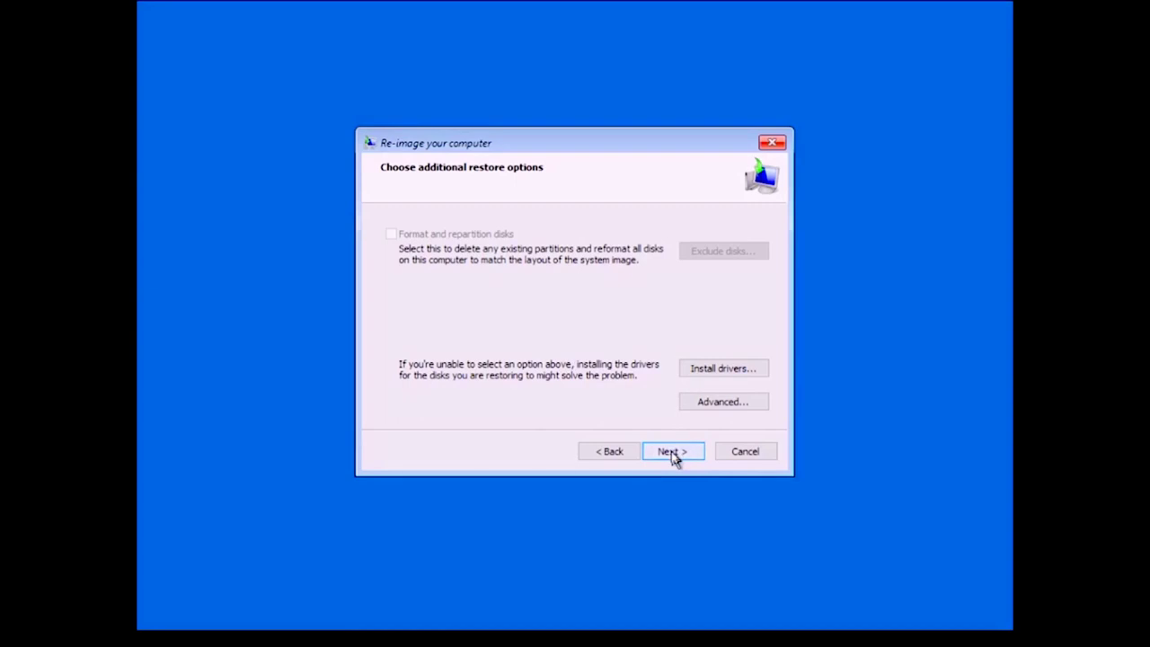
Step: Finish the Re-image wizard and confirm that all drive data will be replaced by the system image
{"action": "left_click", "coordinate": [673, 452]}
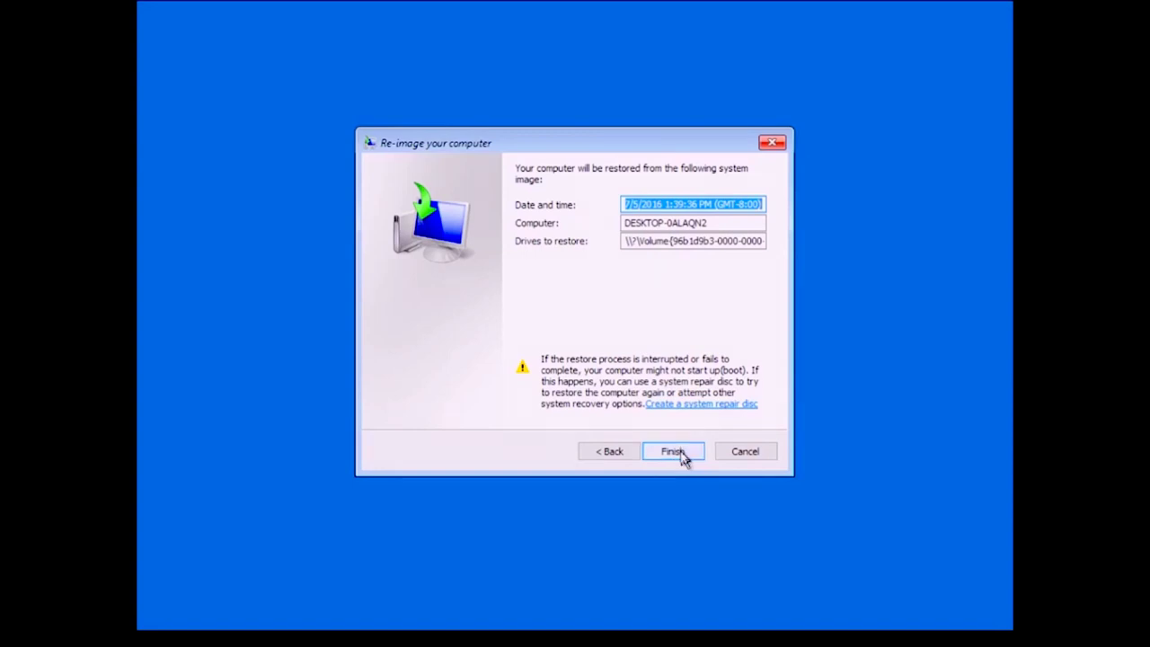
{"action": "left_click", "coordinate": [680, 456]}
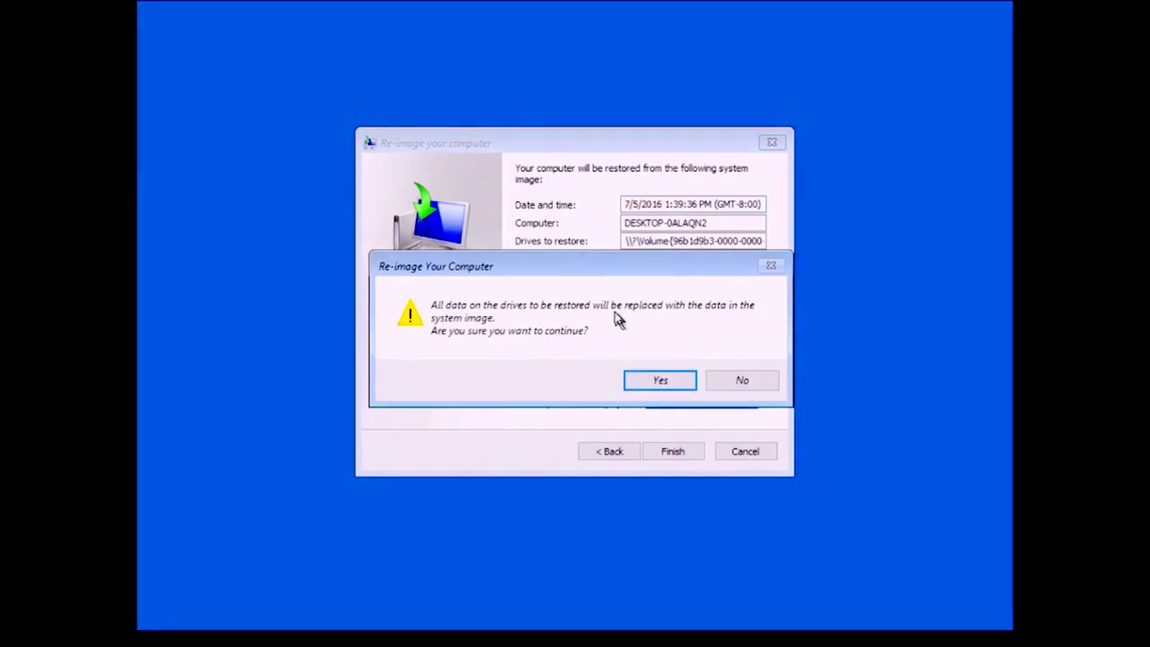
{"action": "left_click", "coordinate": [659, 383]}
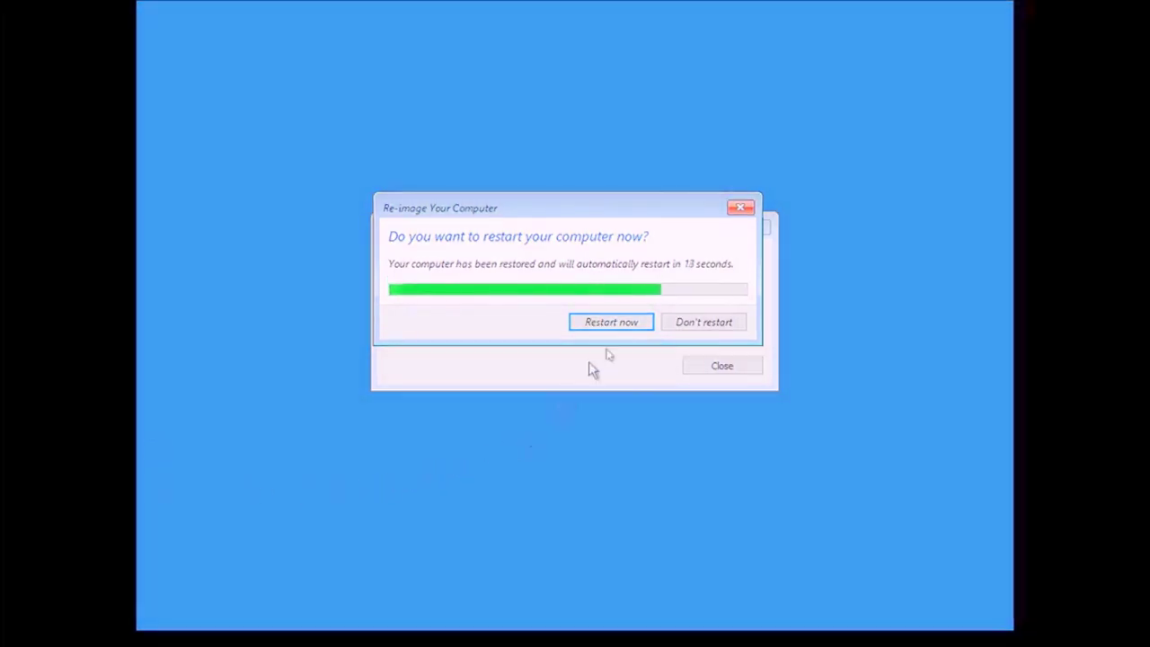
Step: Restart the computer immediately once the system image restore completes
{"action": "left_click", "coordinate": [634, 330]}
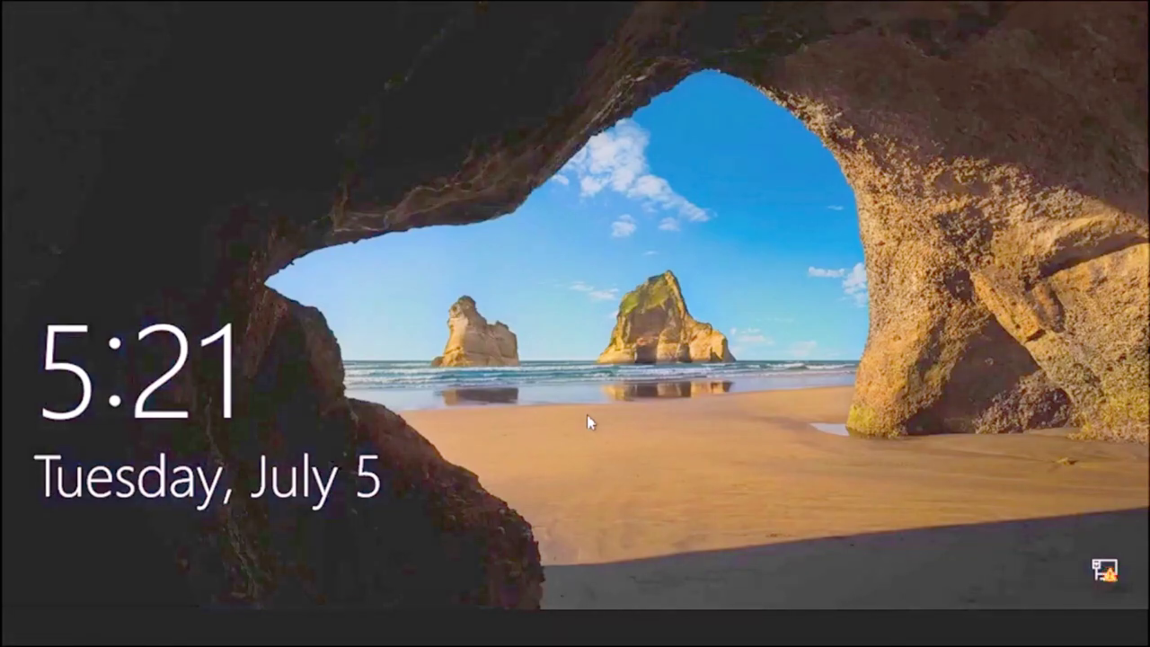
Step: Dismiss the lock screen and sign in by entering the account password
{"action": "left_click", "coordinate": [586, 414]}
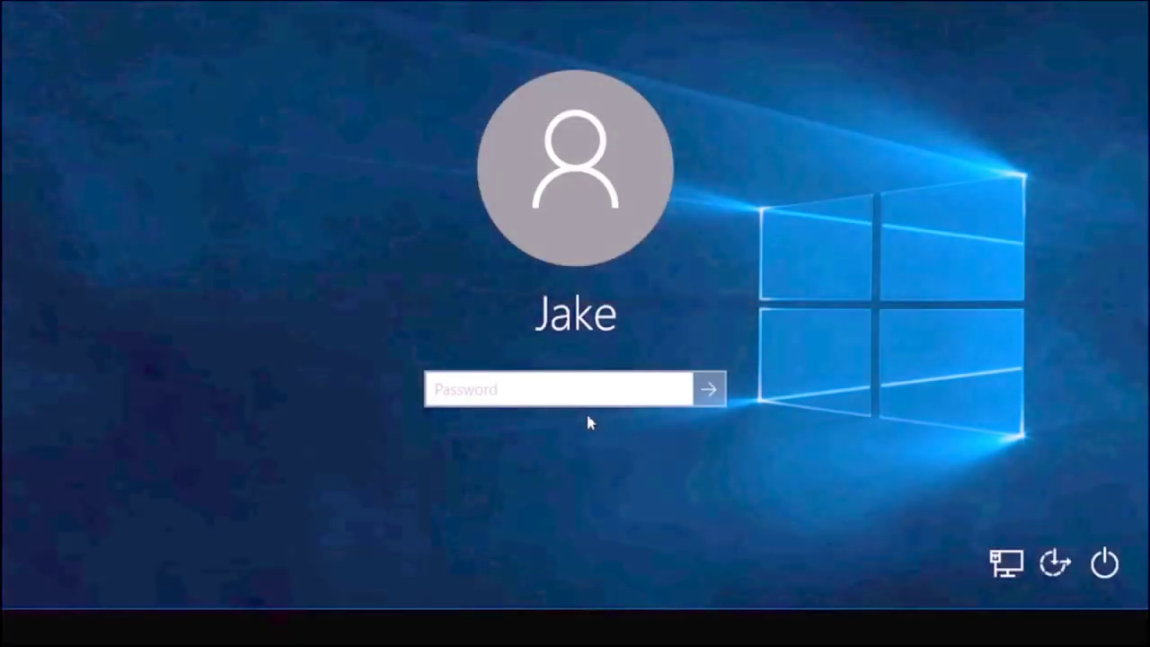
{"action": "type", "text": "a"}
{"action": "key", "text": "BackSpace"}
{"action": "type", "text": "abcdefghi"}
{"action": "key", "text": "Return"}
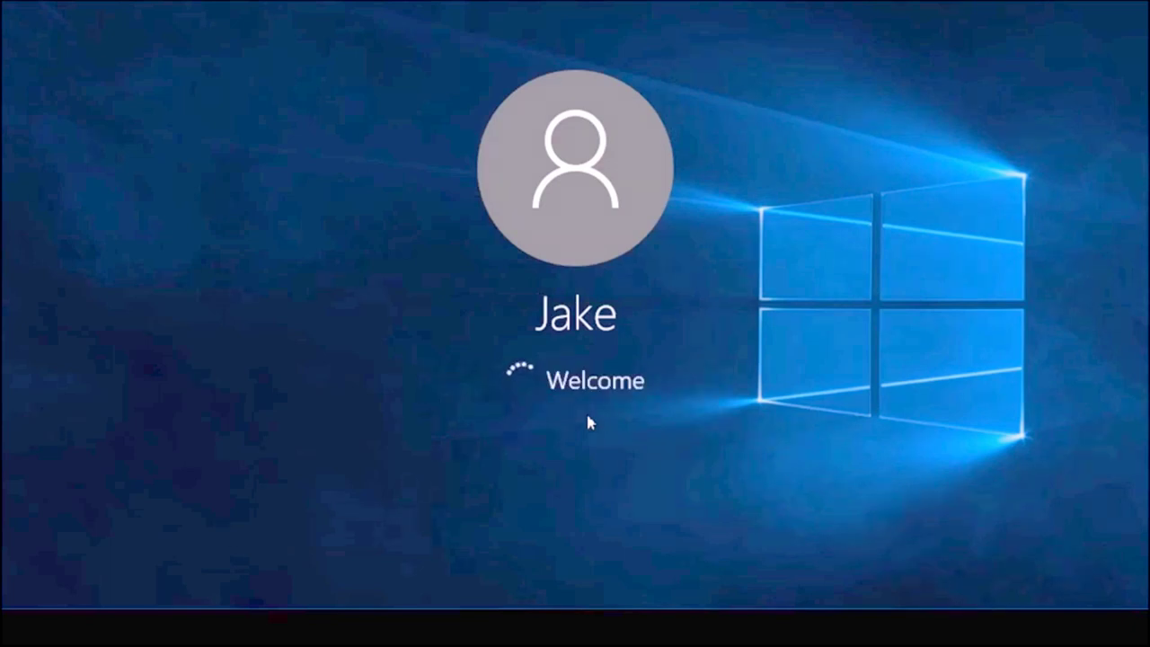